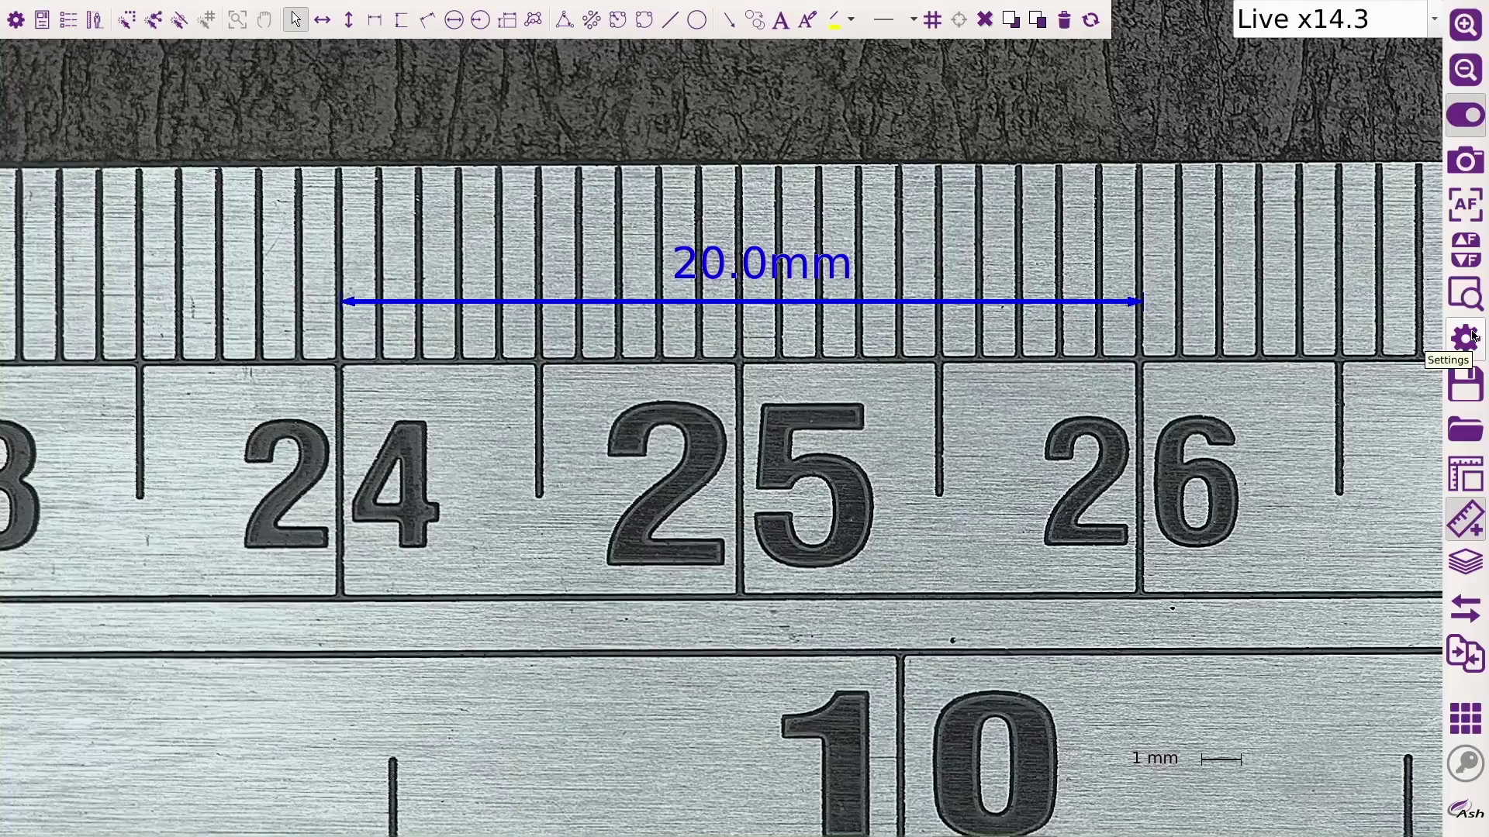
# - Raise the calibrated magnification to 17.9, then to 28.7, so the ruler rescales
pyautogui.click(1433, 22)
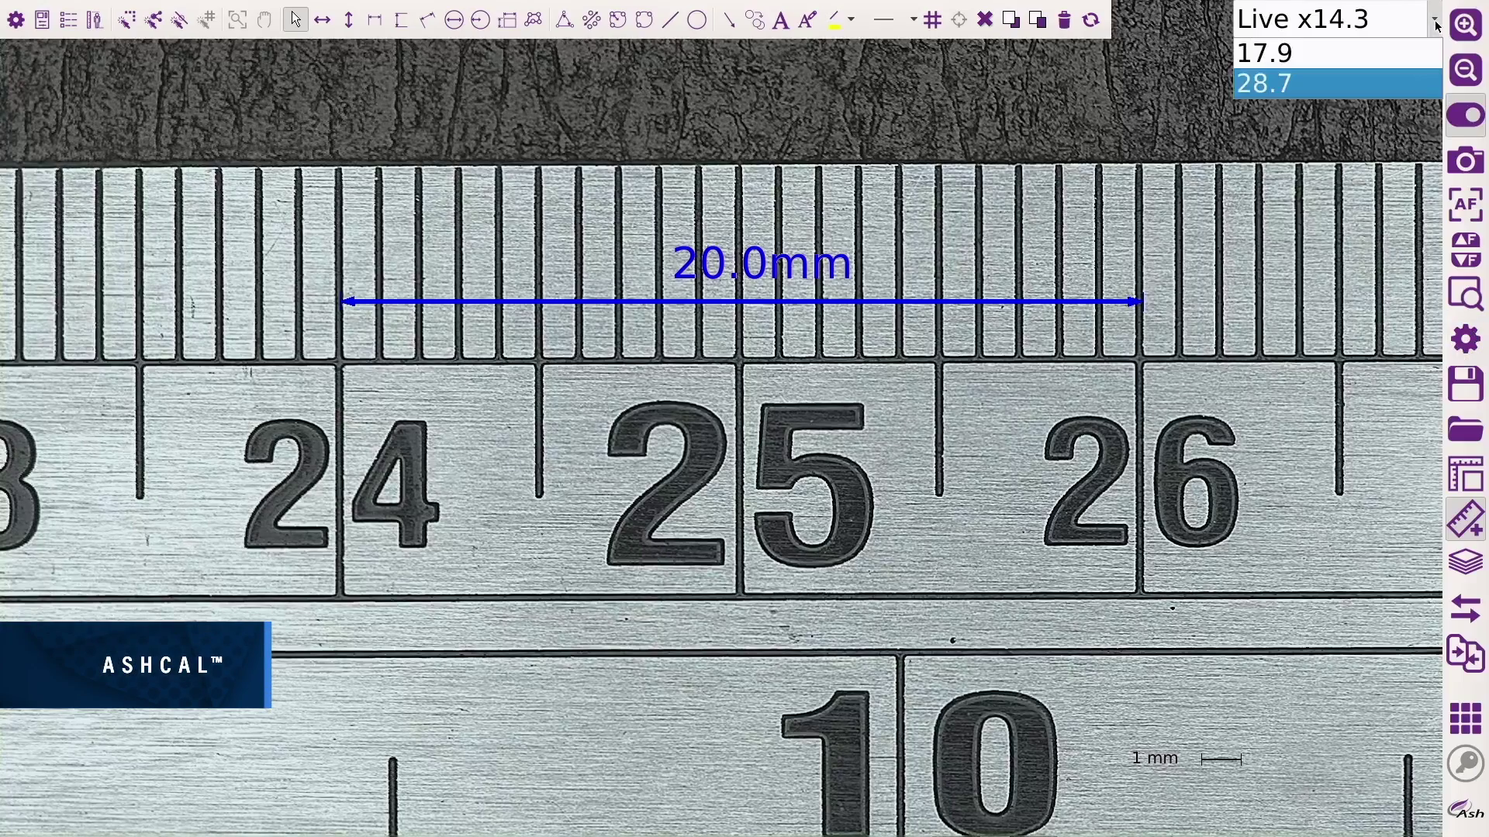
pyautogui.click(1370, 46)
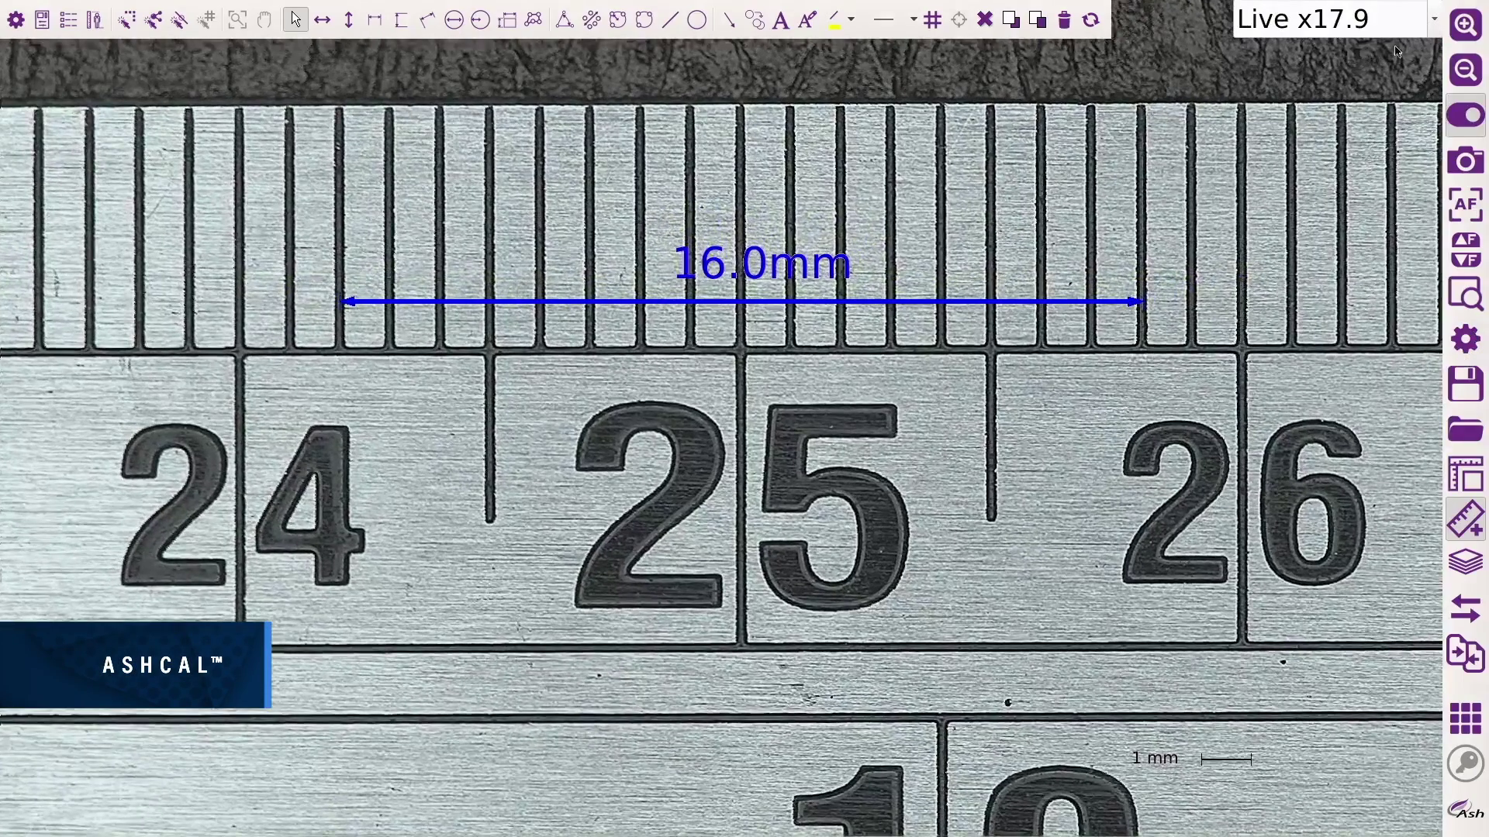
pyautogui.click(1437, 22)
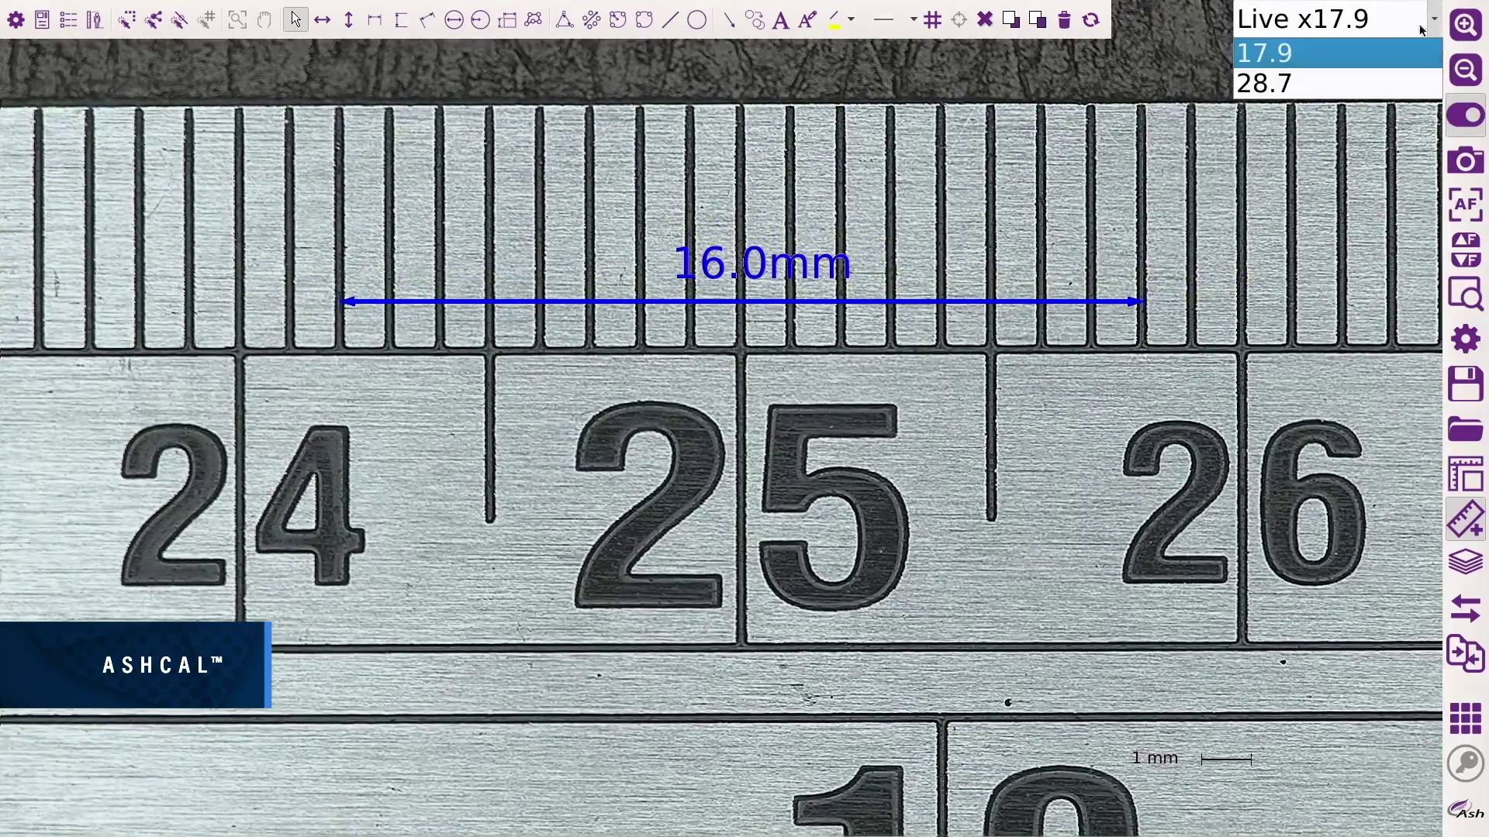
pyautogui.click(1362, 82)
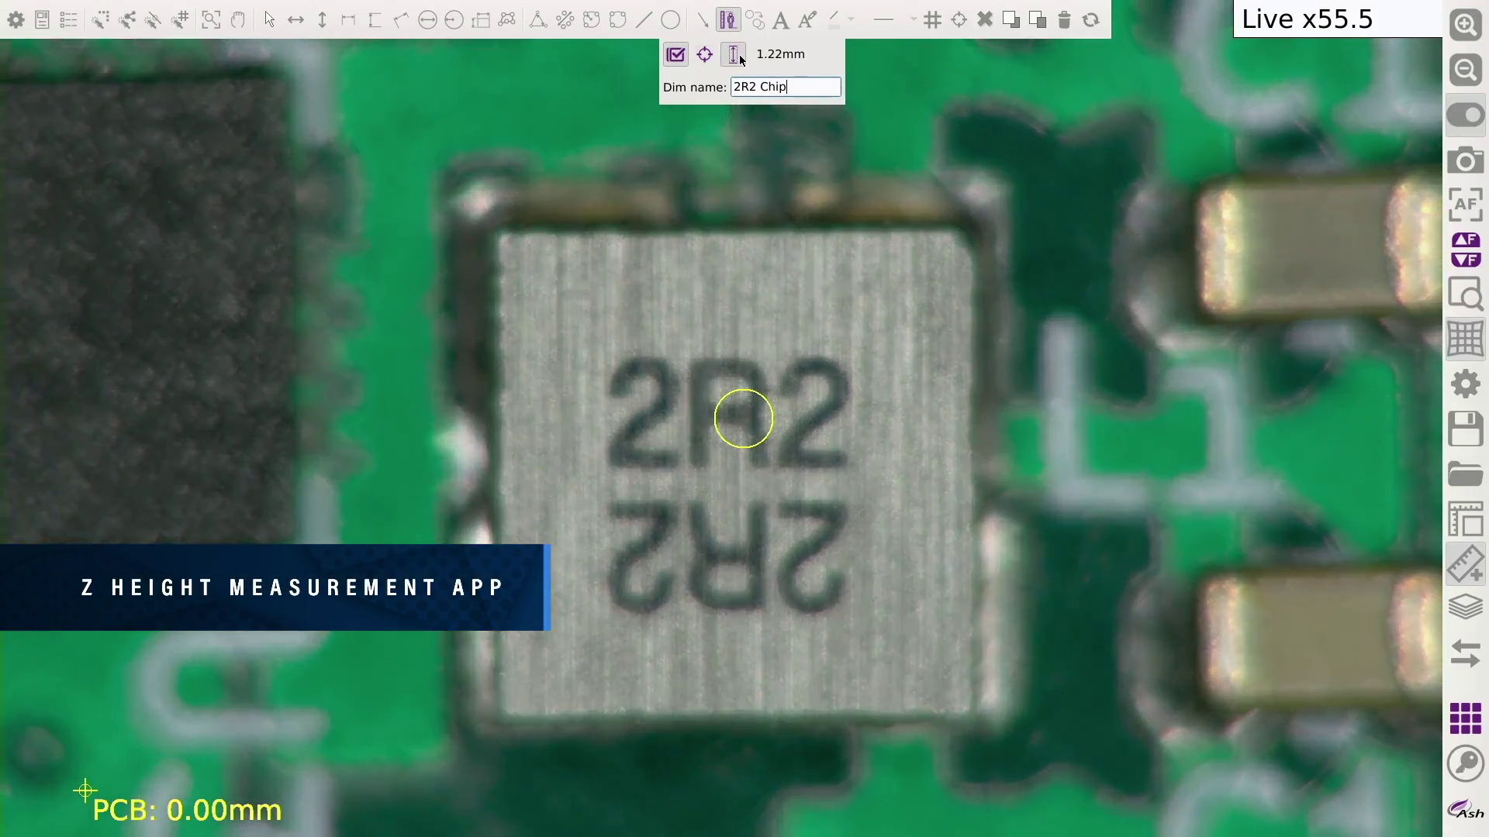
# - Record the 2R2 Chip height (1.25 mm) and U3 height (0.87 mm) against the PCB
pyautogui.click(740, 58)
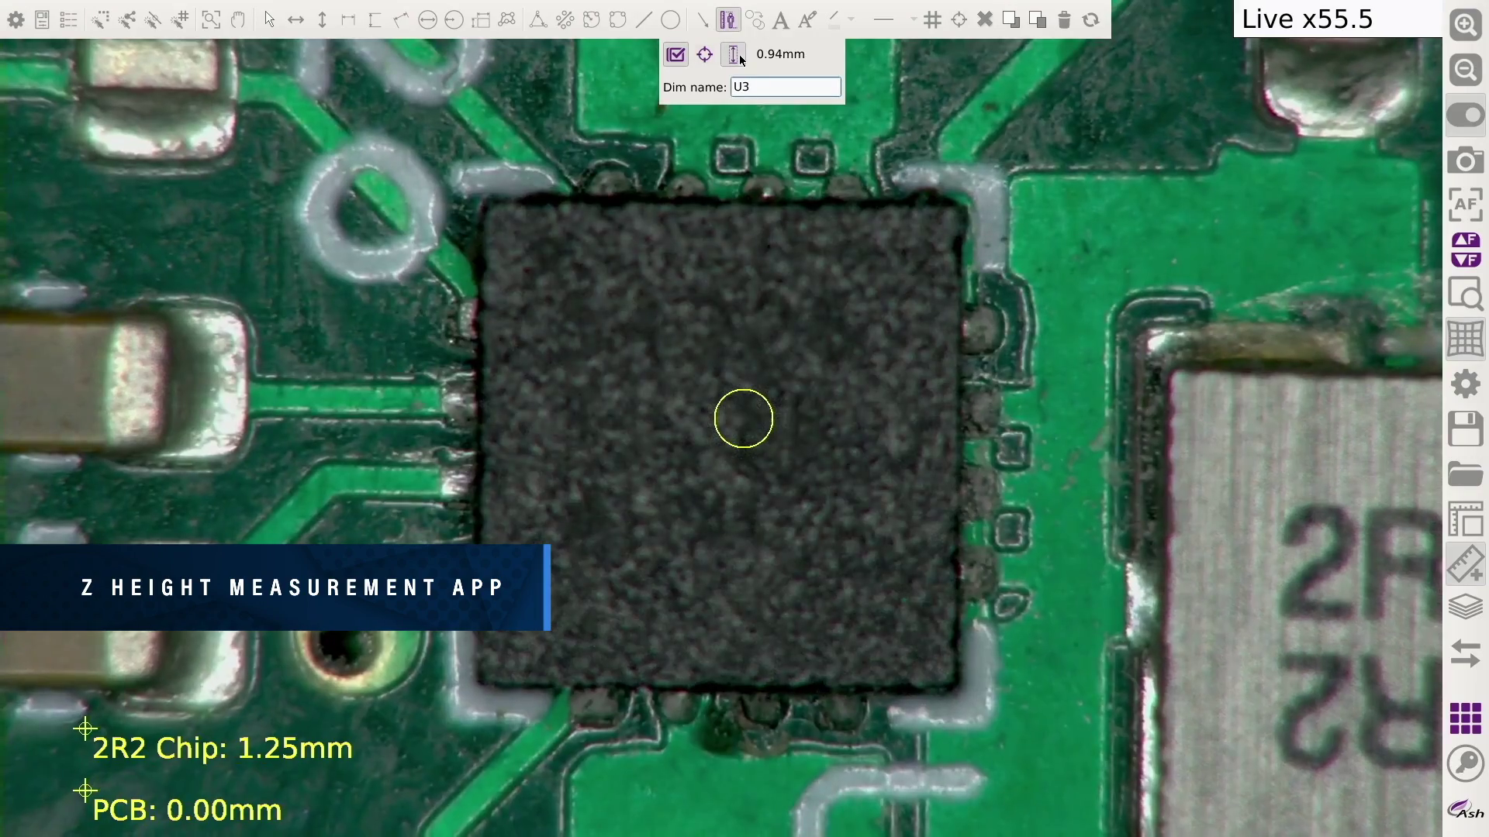
pyautogui.click(740, 58)
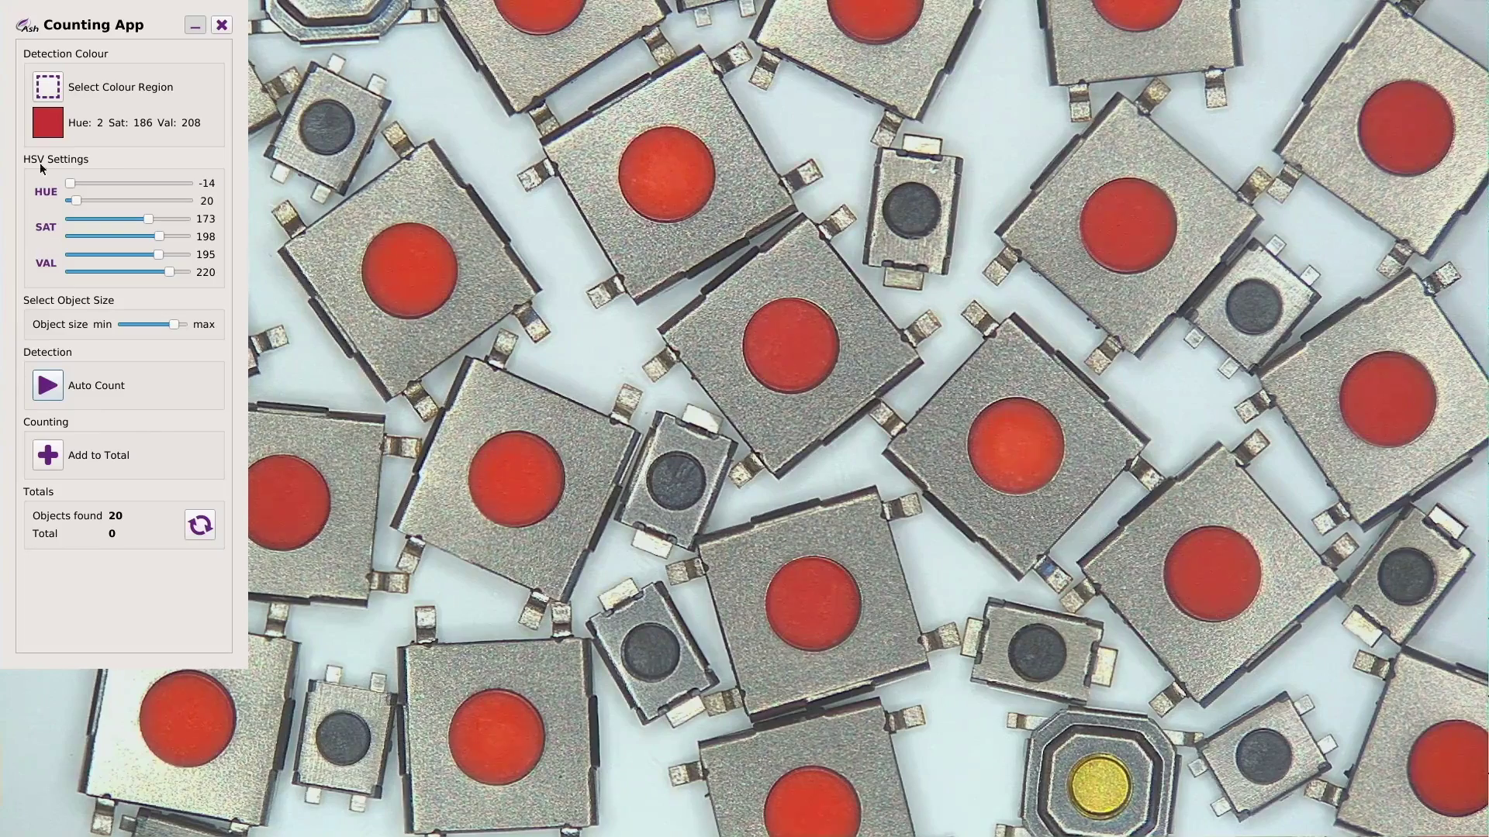
# - Sample a red button's colour region and auto-count the matching red buttons
pyautogui.moveTo(271, 484); pyautogui.dragTo(312, 519)
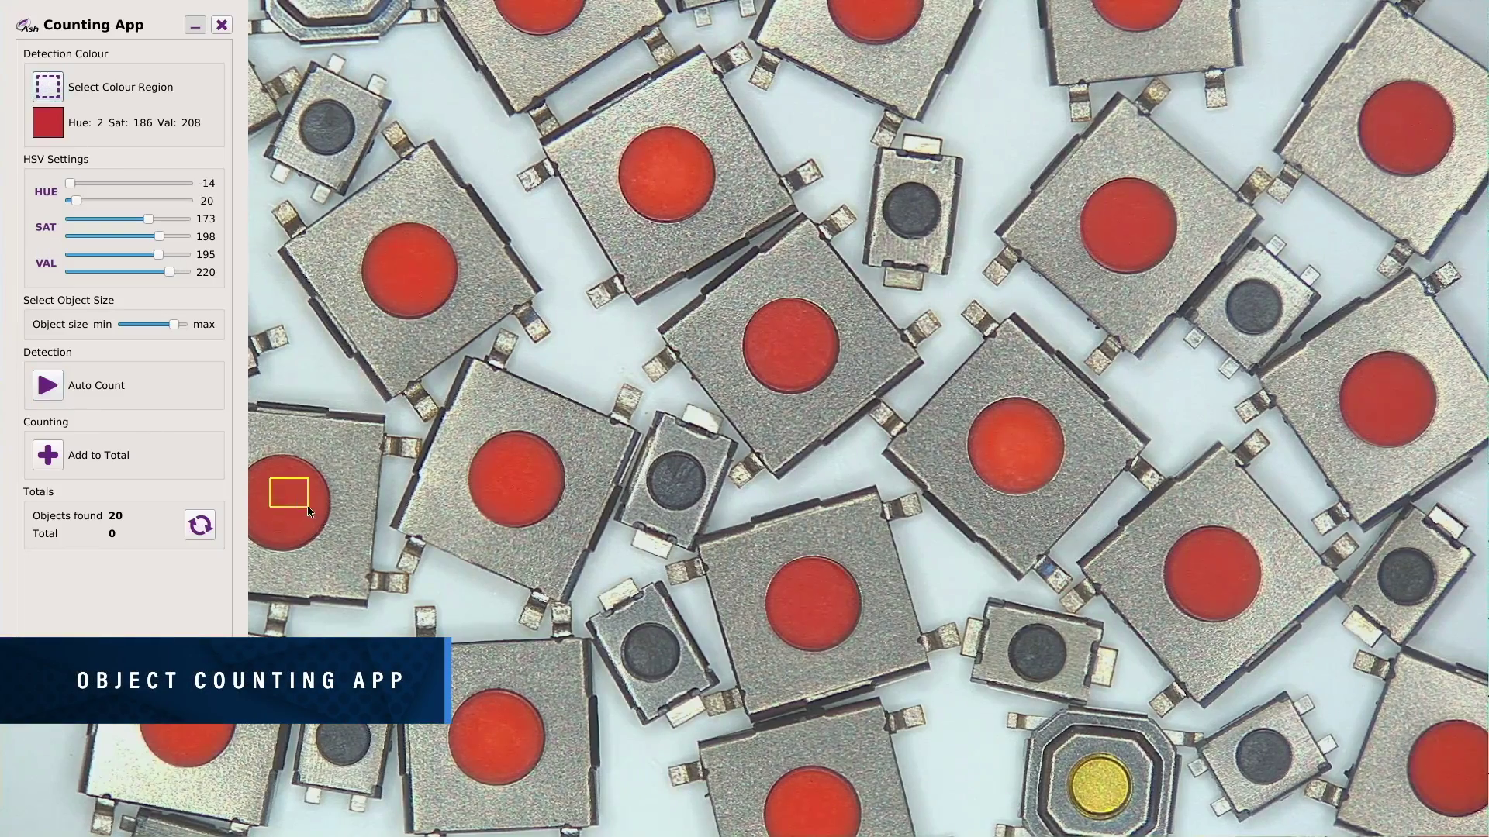
pyautogui.click(46, 386)
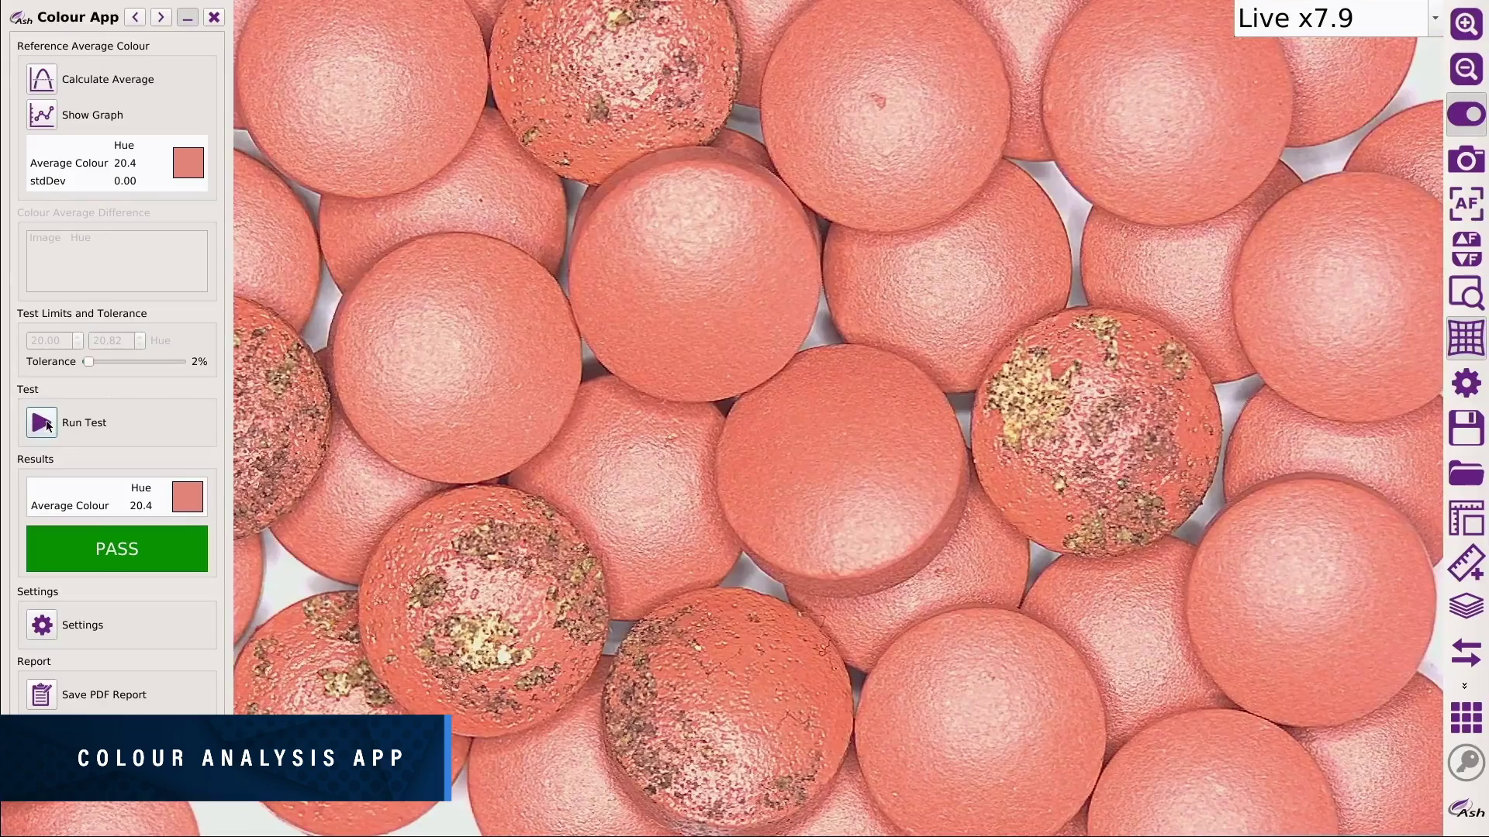
# - Test the tablets, set a rice reference at 1% tolerance, then test uniform and mixed rice
pyautogui.click(45, 426)
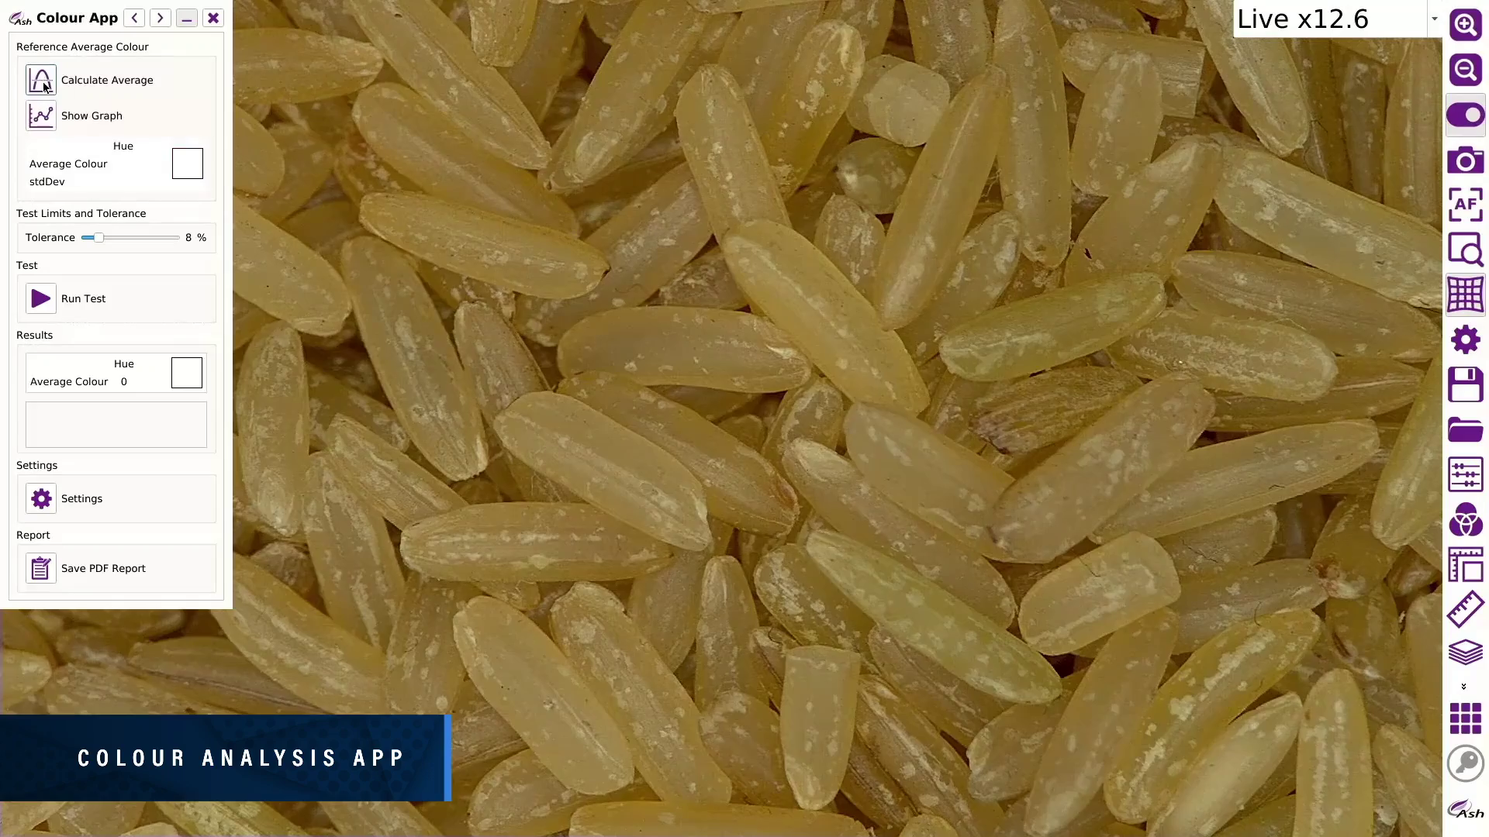
pyautogui.click(42, 83)
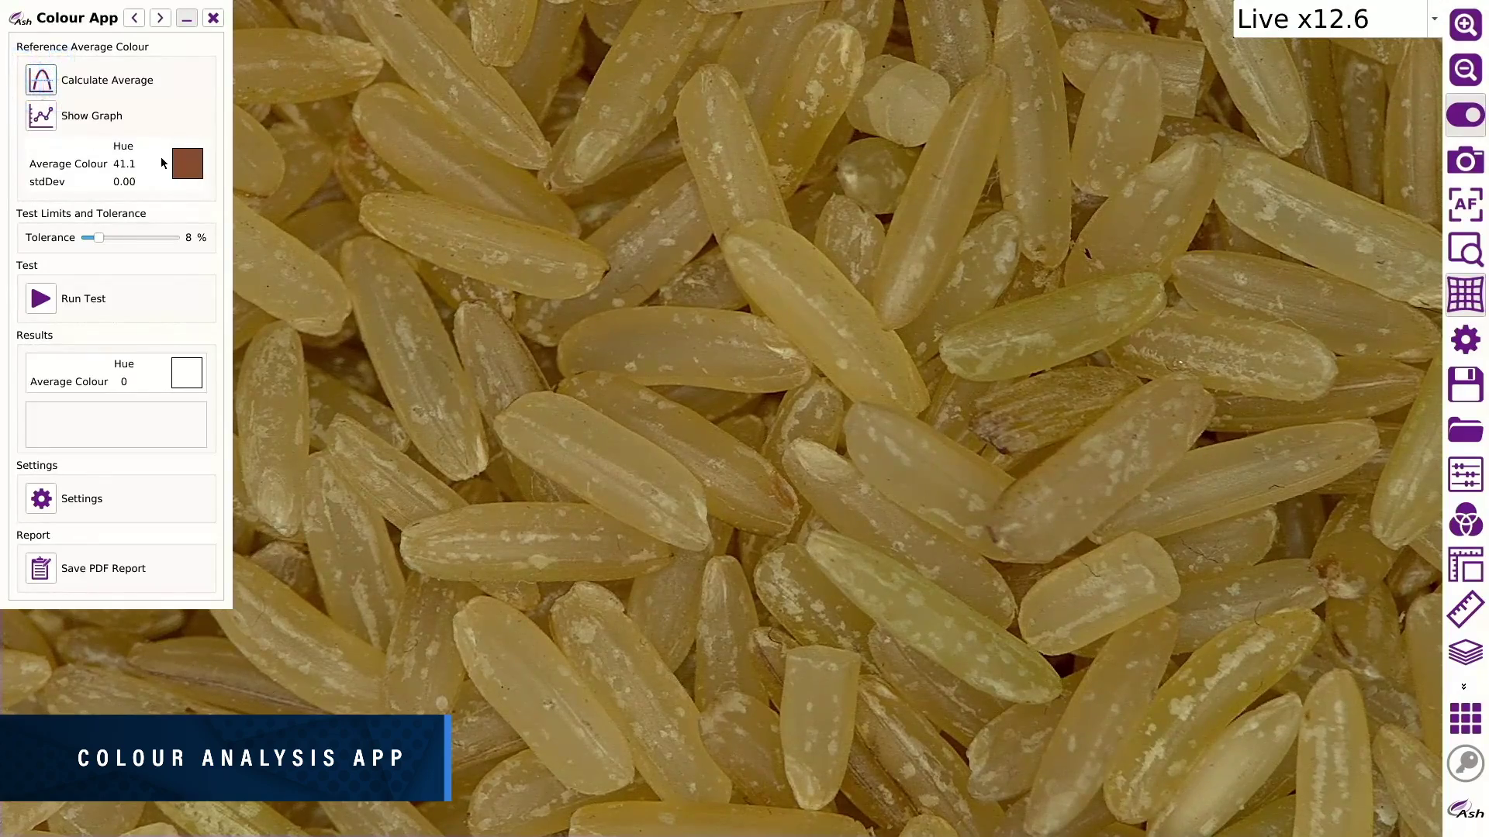
pyautogui.moveTo(98, 237); pyautogui.dragTo(87, 237)
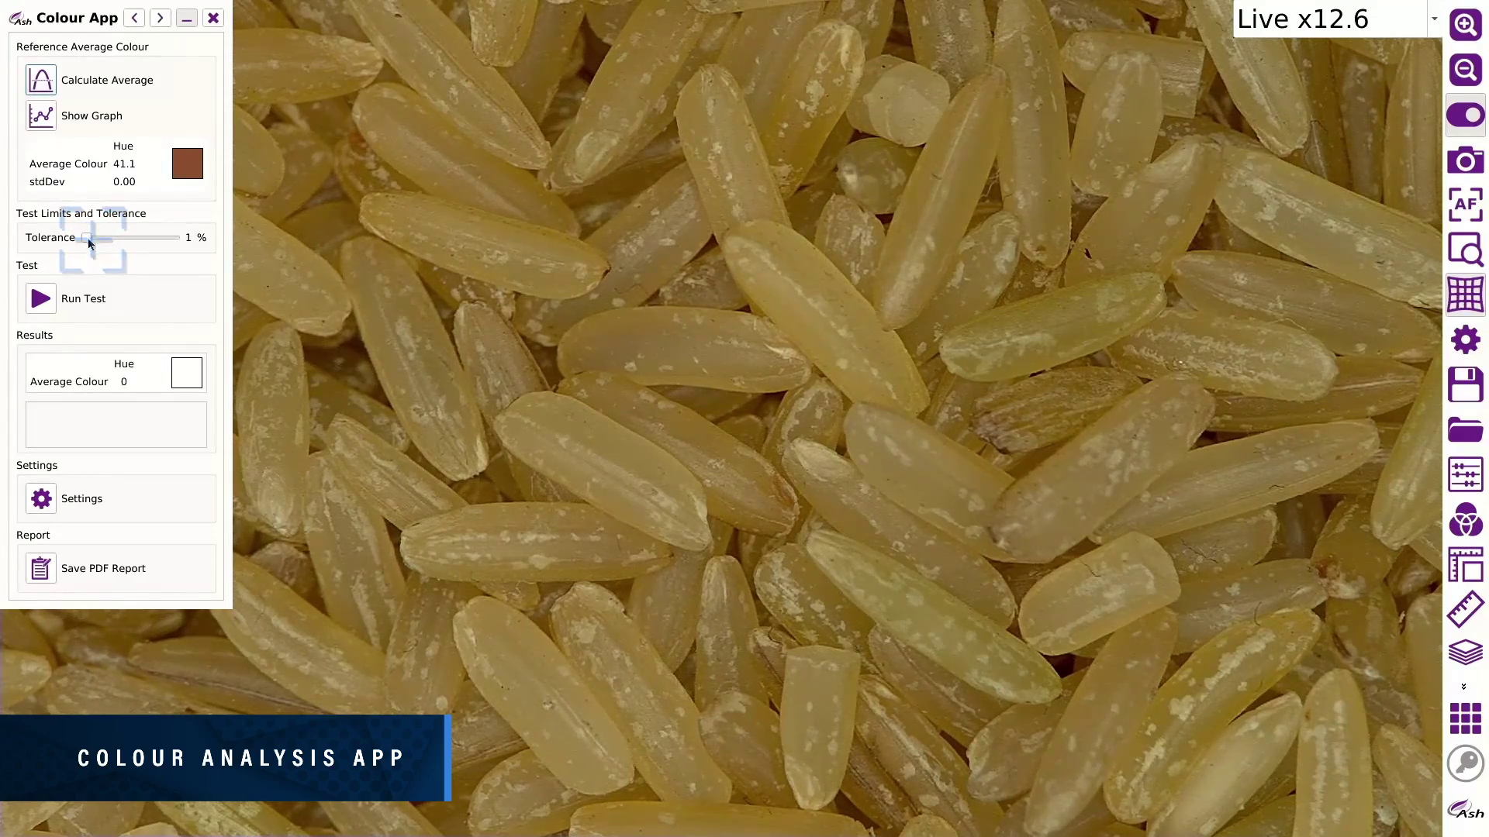
pyautogui.click(41, 299)
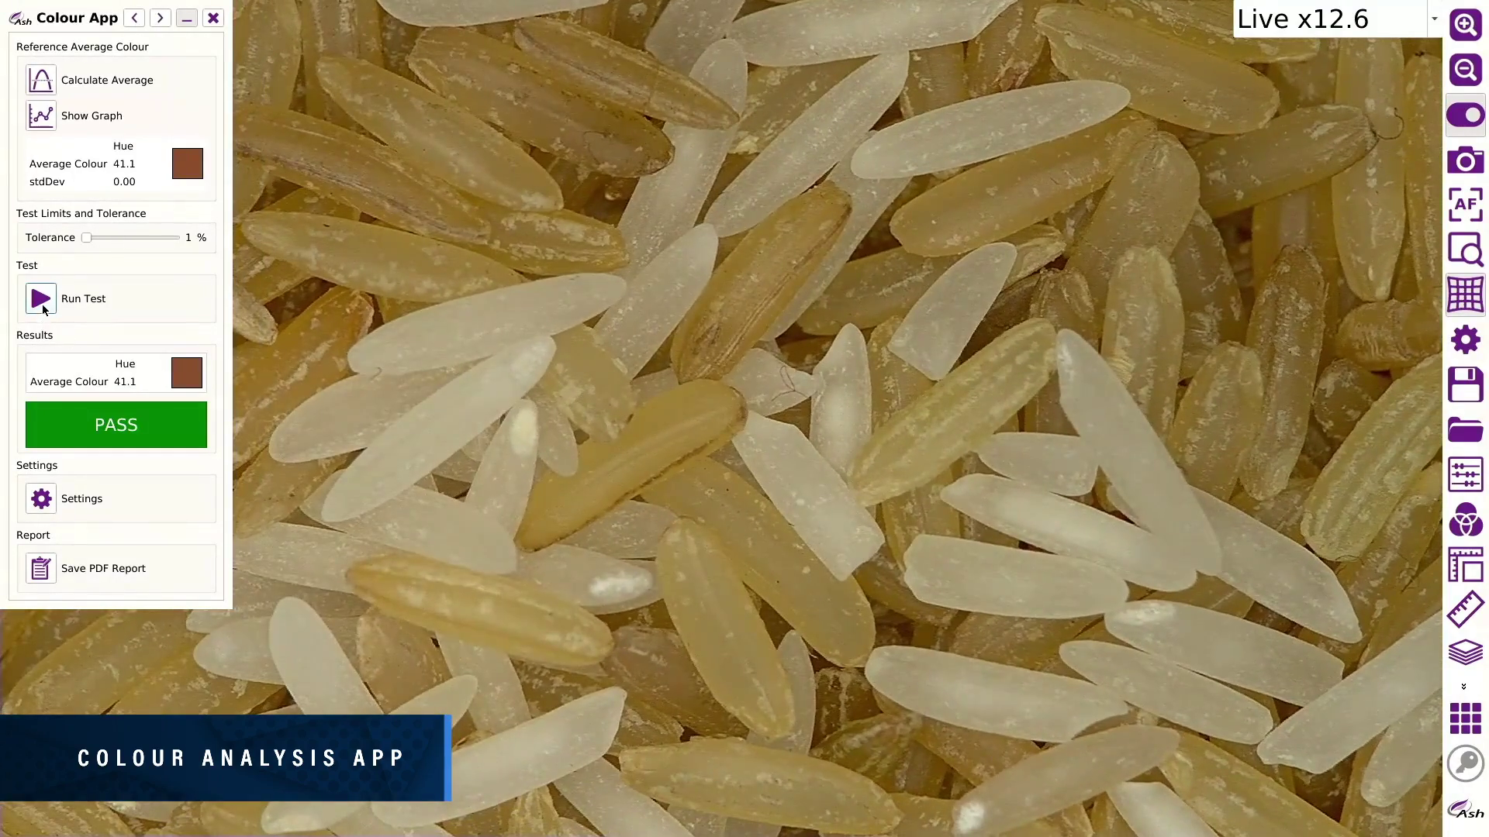
pyautogui.click(42, 302)
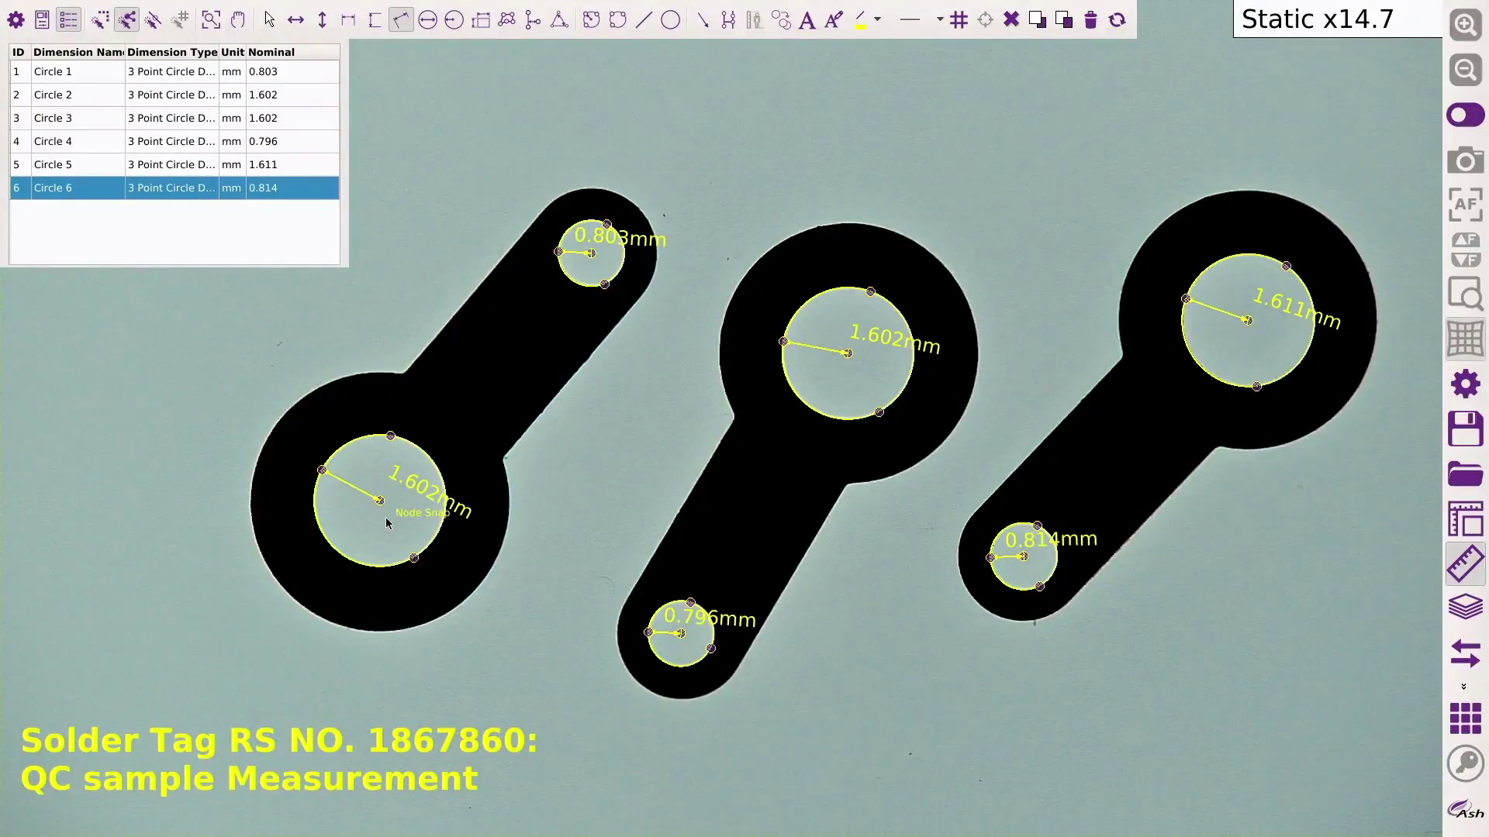
# - Measure the three ~7.9 mm centre spacings on the left, middle and right solder tags
pyautogui.click(380, 500)
pyautogui.click(591, 252)
pyautogui.click(681, 632)
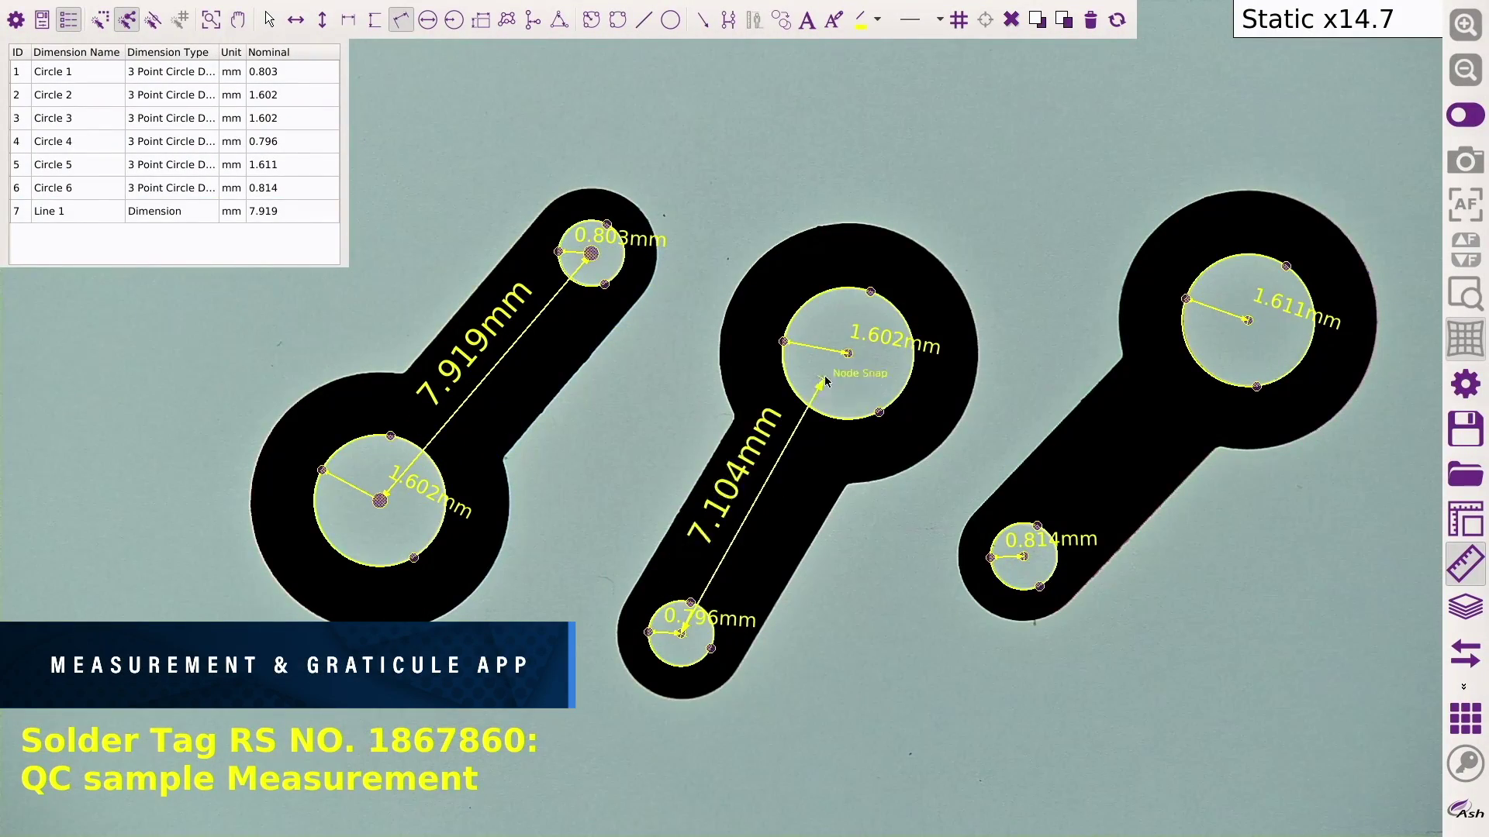
pyautogui.click(847, 352)
pyautogui.click(1022, 556)
pyautogui.click(1247, 319)
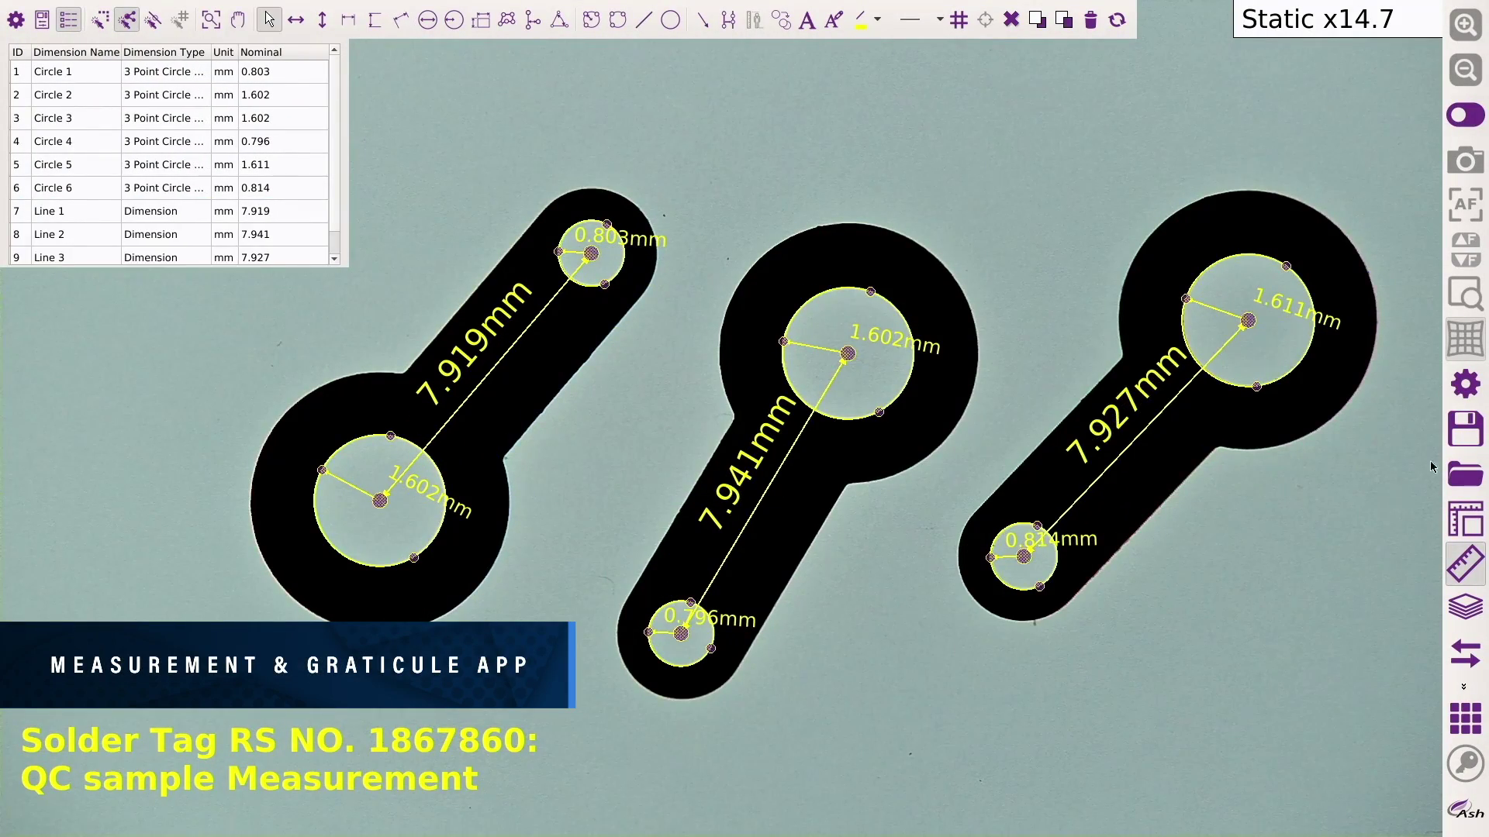
# - Export the measurement table to CSV as part no. 1867860.csv
pyautogui.click(1465, 429)
pyautogui.click(517, 586)
pyautogui.click(595, 438)
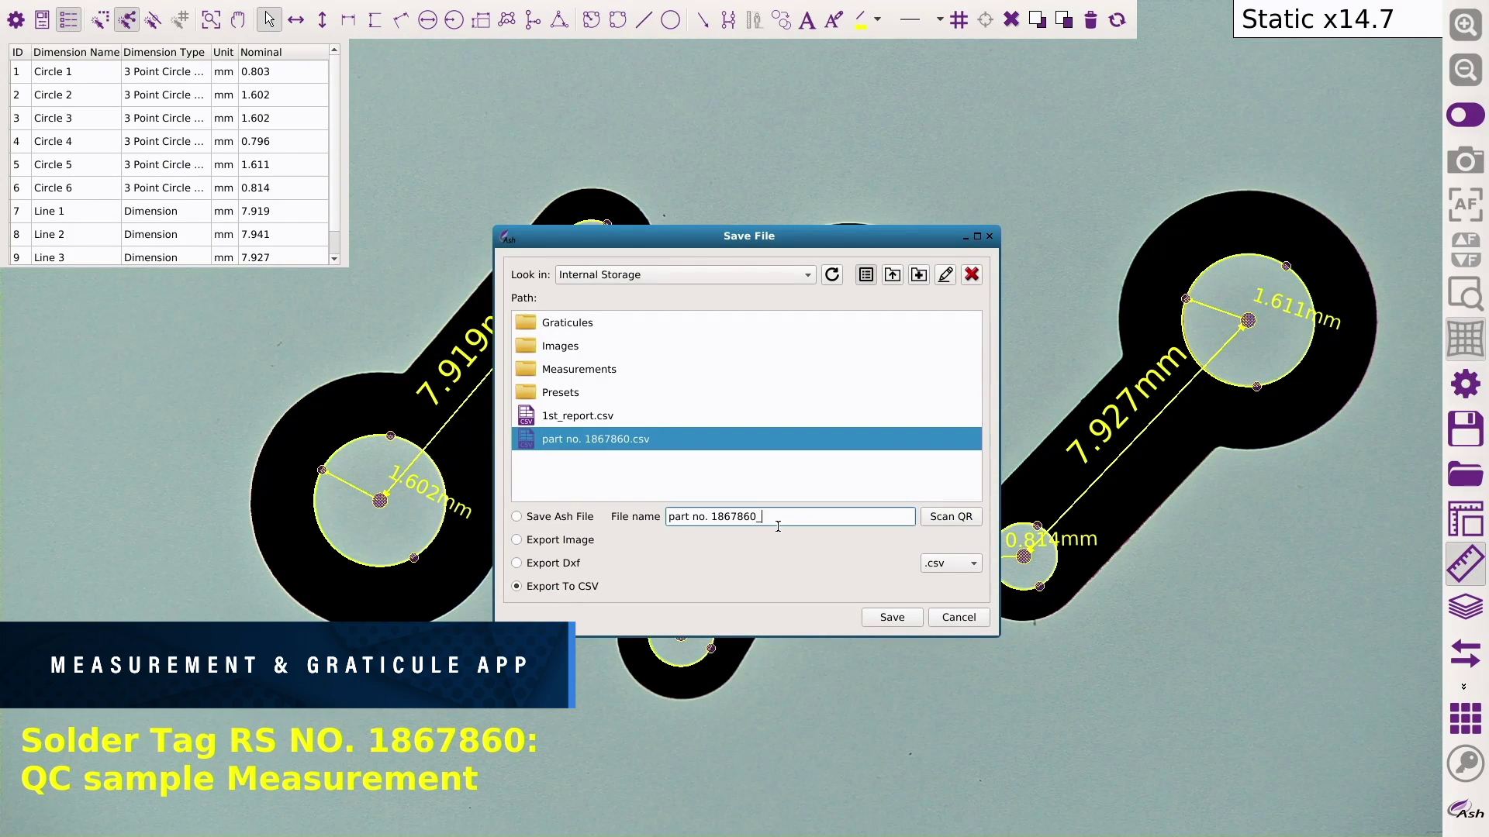
pyautogui.click(914, 613)
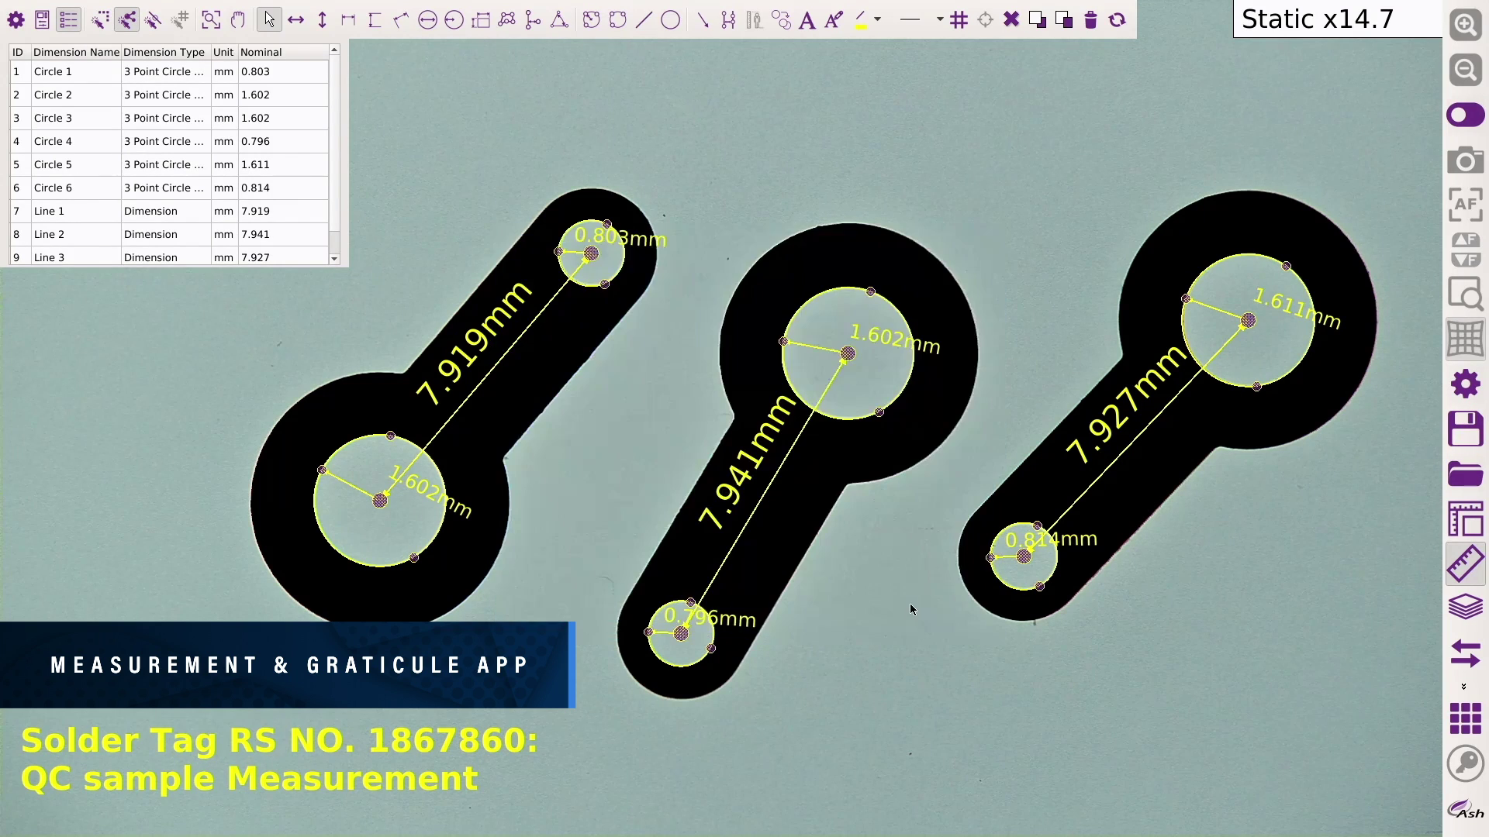
# - Start another CSV export under part no. 1867860 and edit the file name
pyautogui.click(1457, 433)
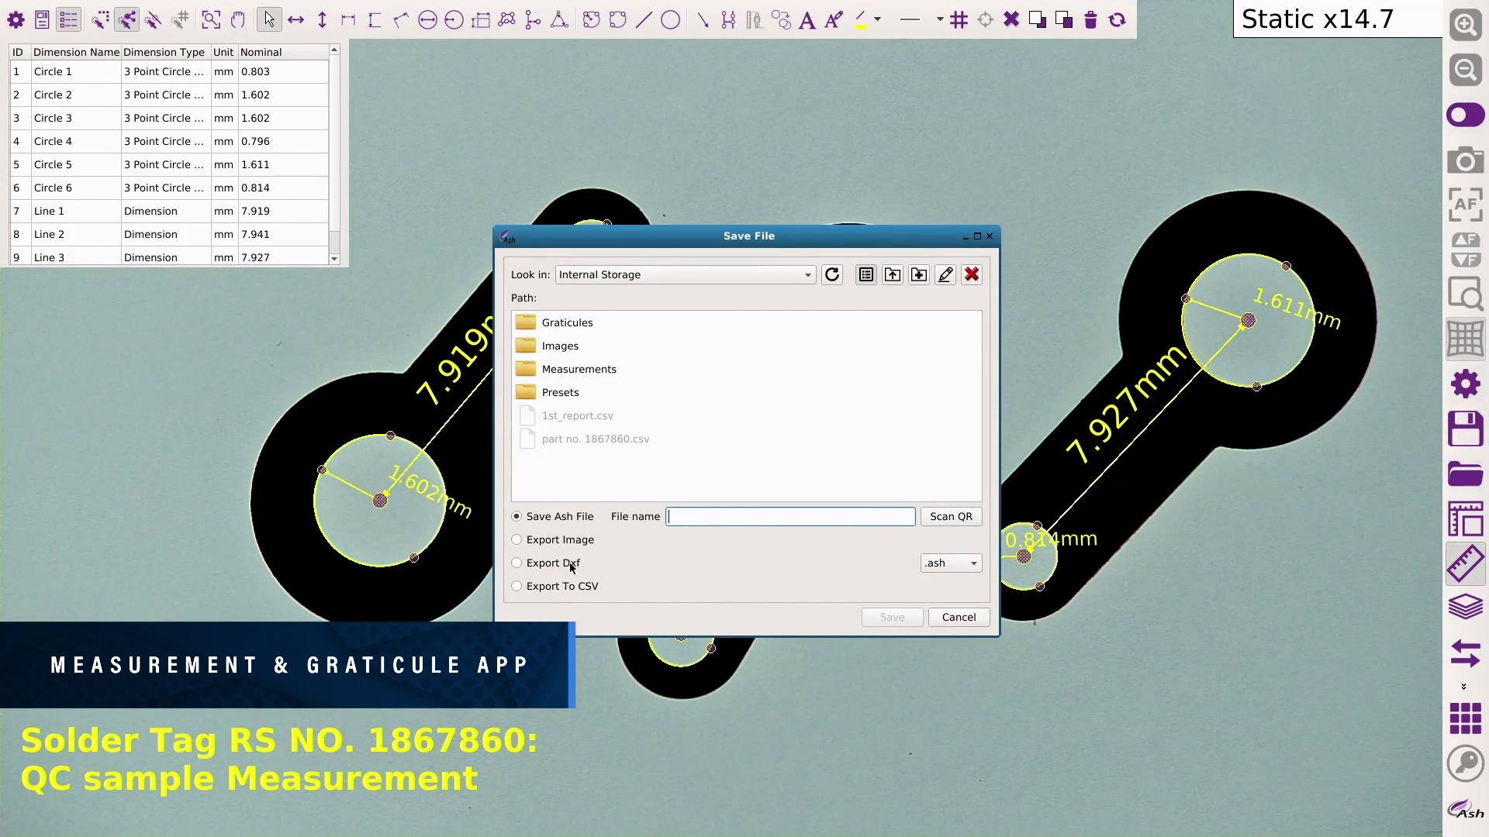
pyautogui.click(574, 587)
pyautogui.click(591, 439)
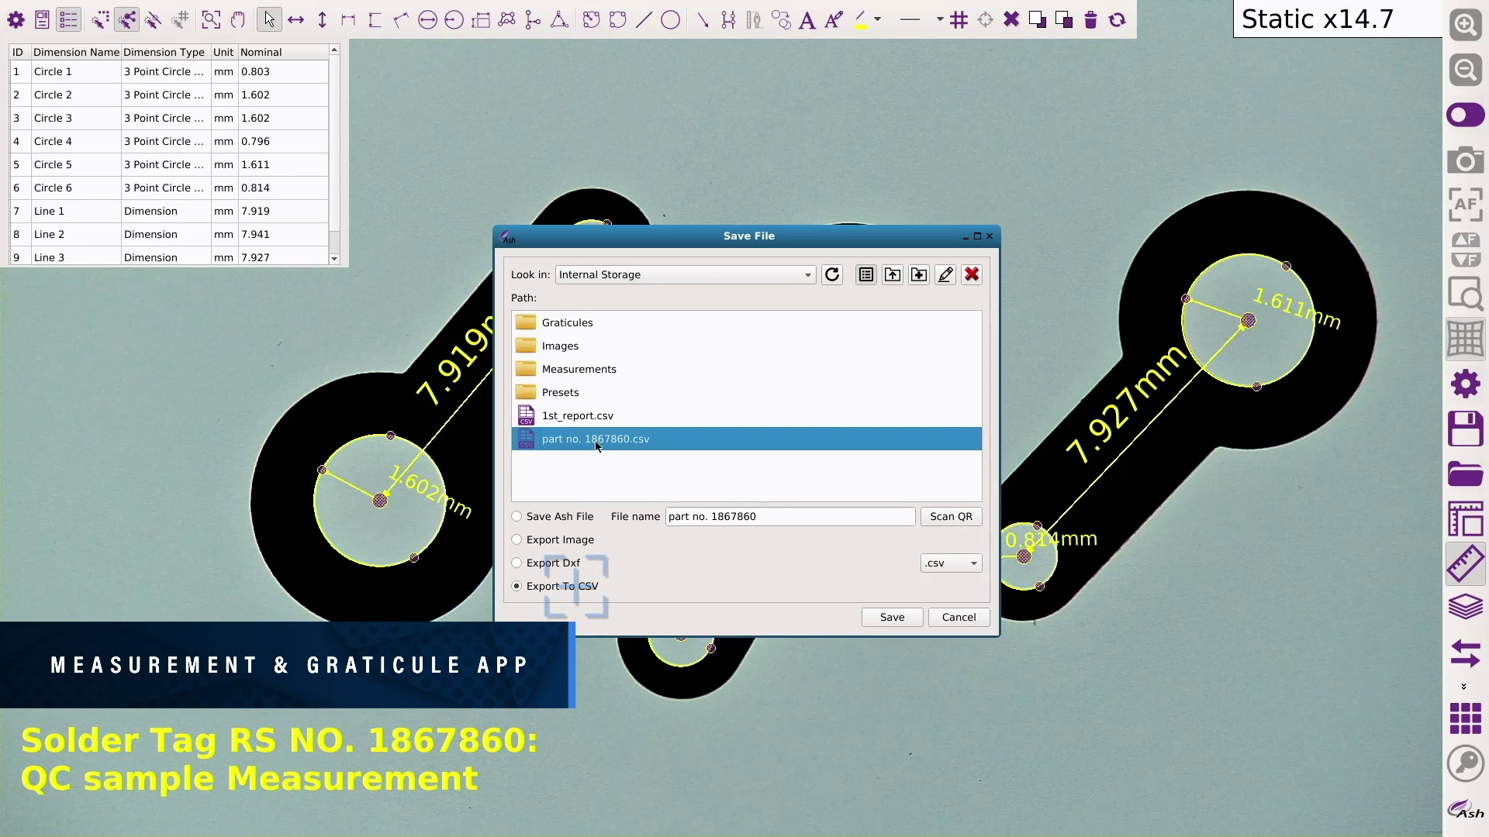
pyautogui.click(768, 517)
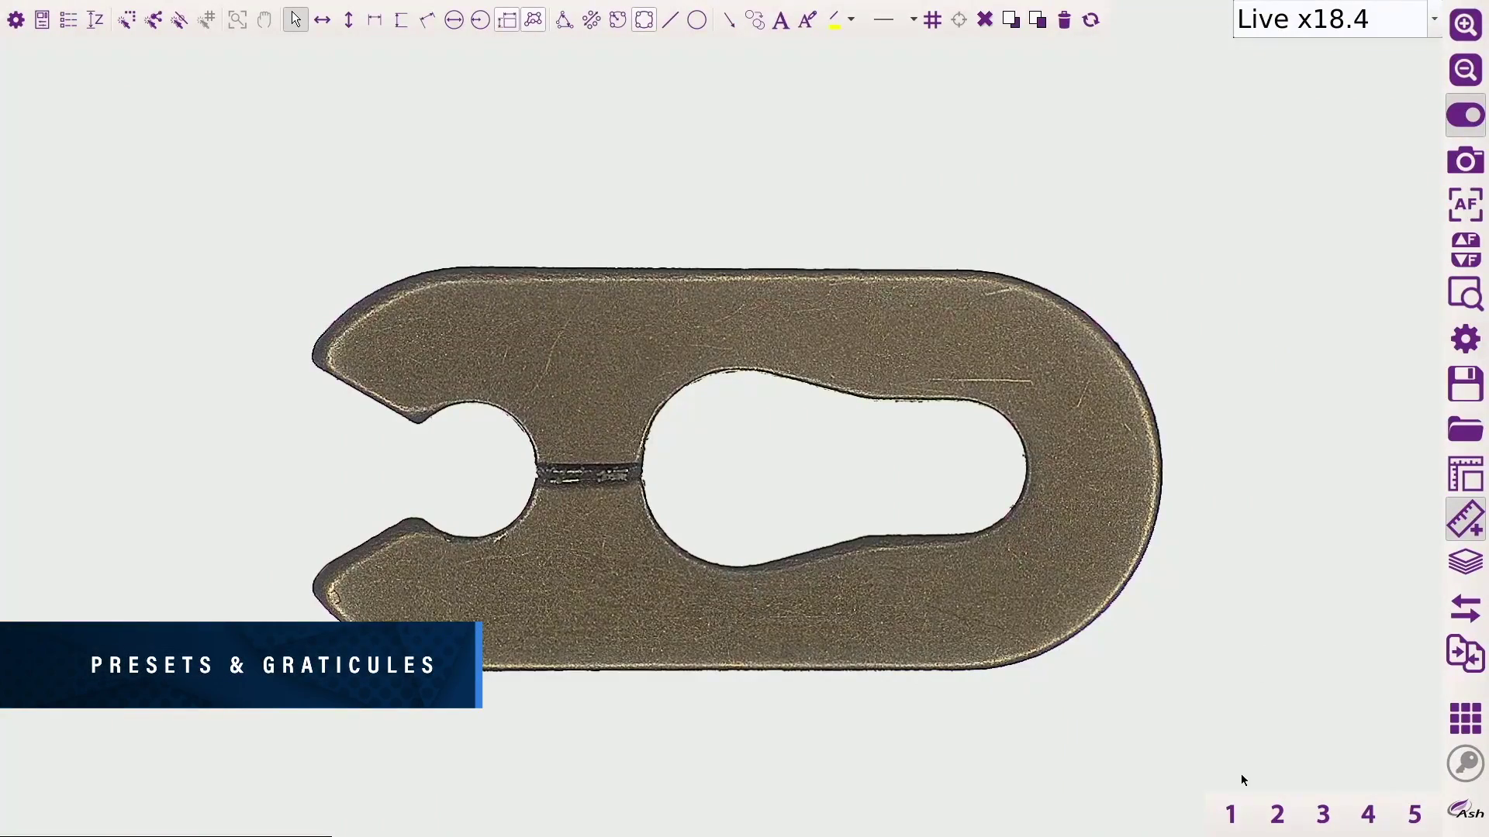
# - Load presets 1, 2 and 3: hole, width and angle GO/NO GO checks
pyautogui.click(1230, 815)
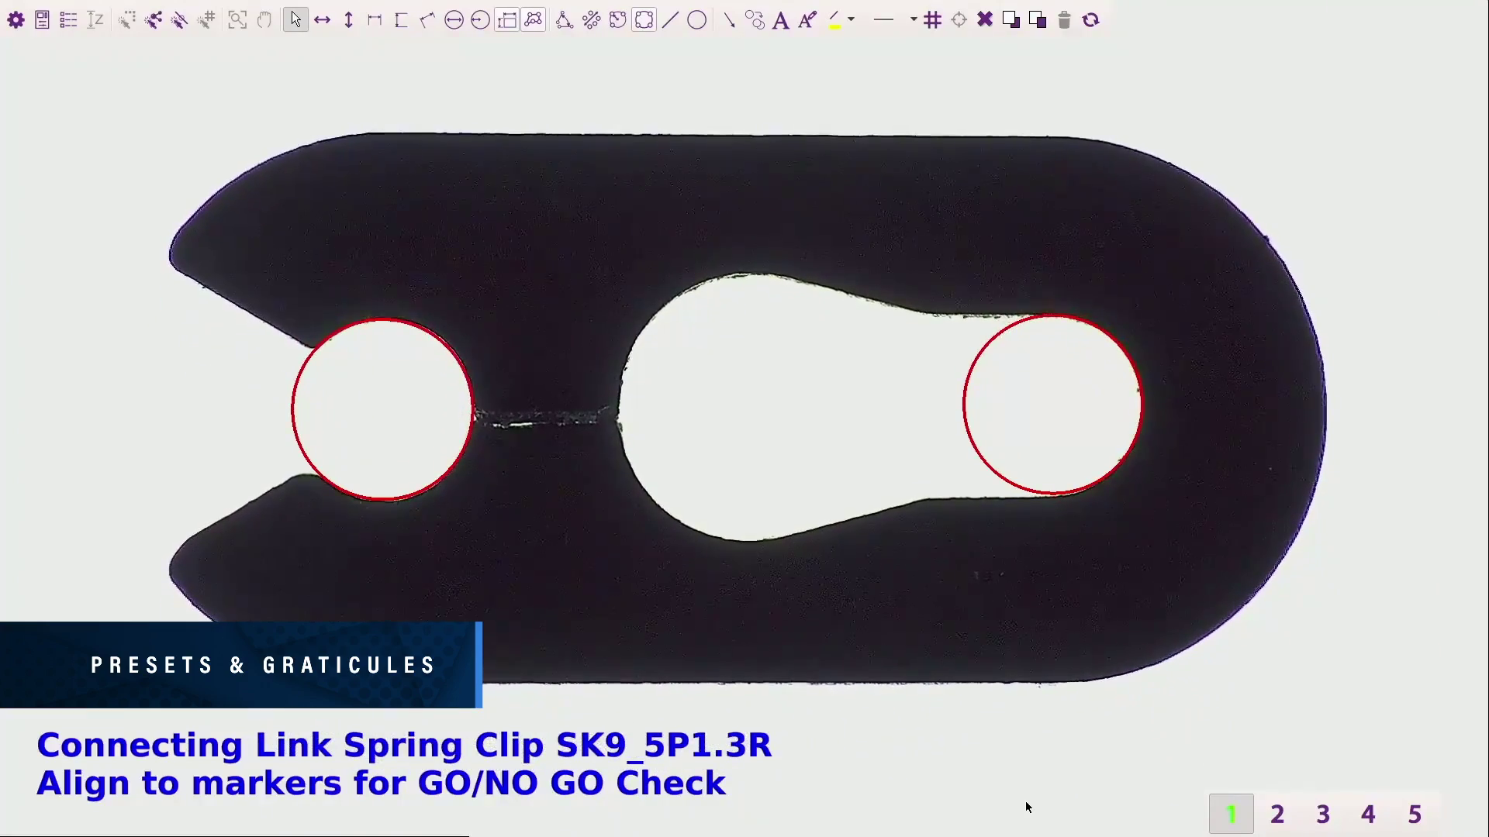
pyautogui.click(1277, 814)
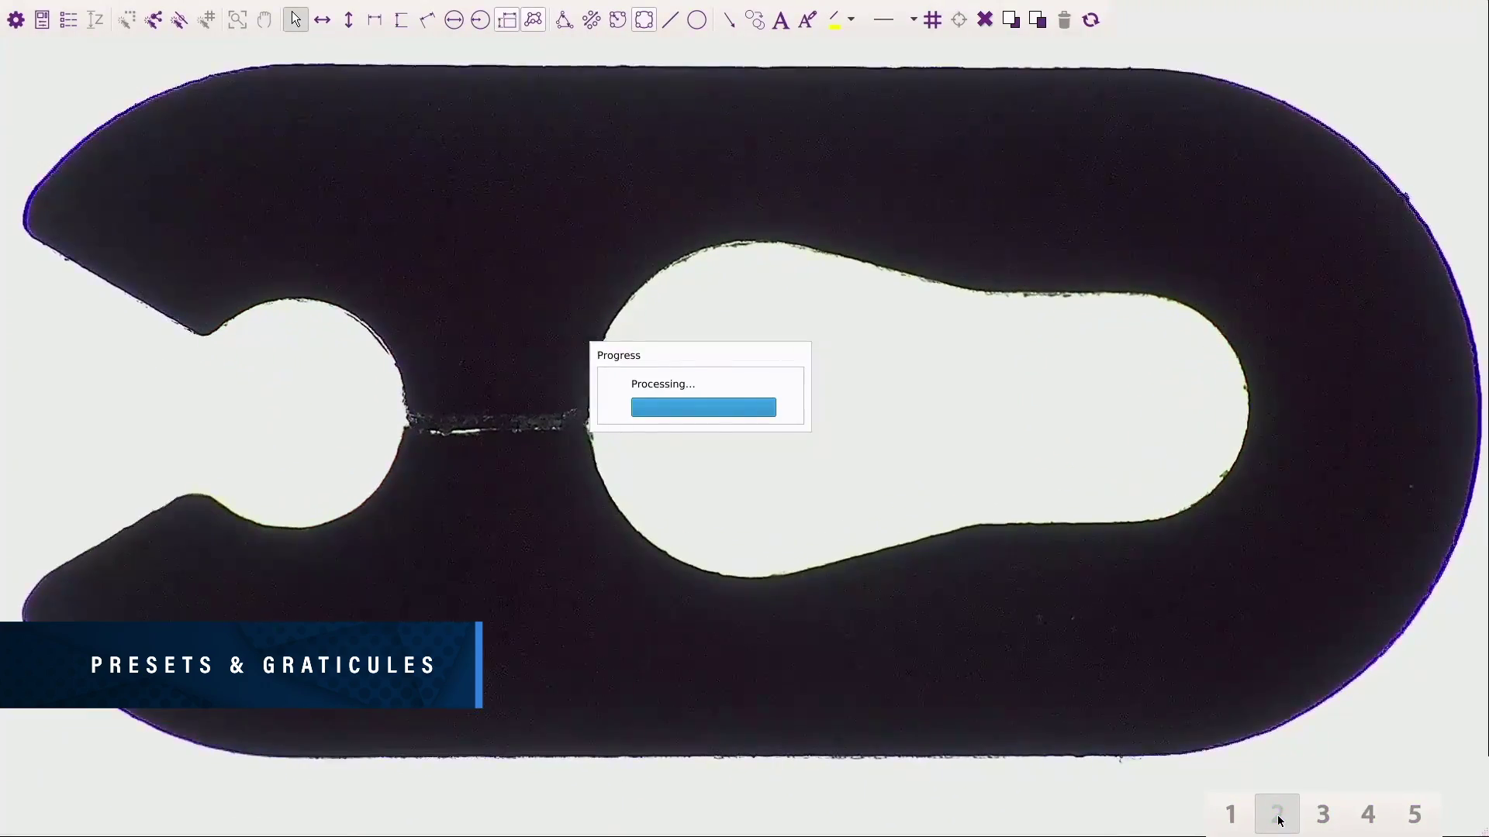
pyautogui.click(1324, 815)
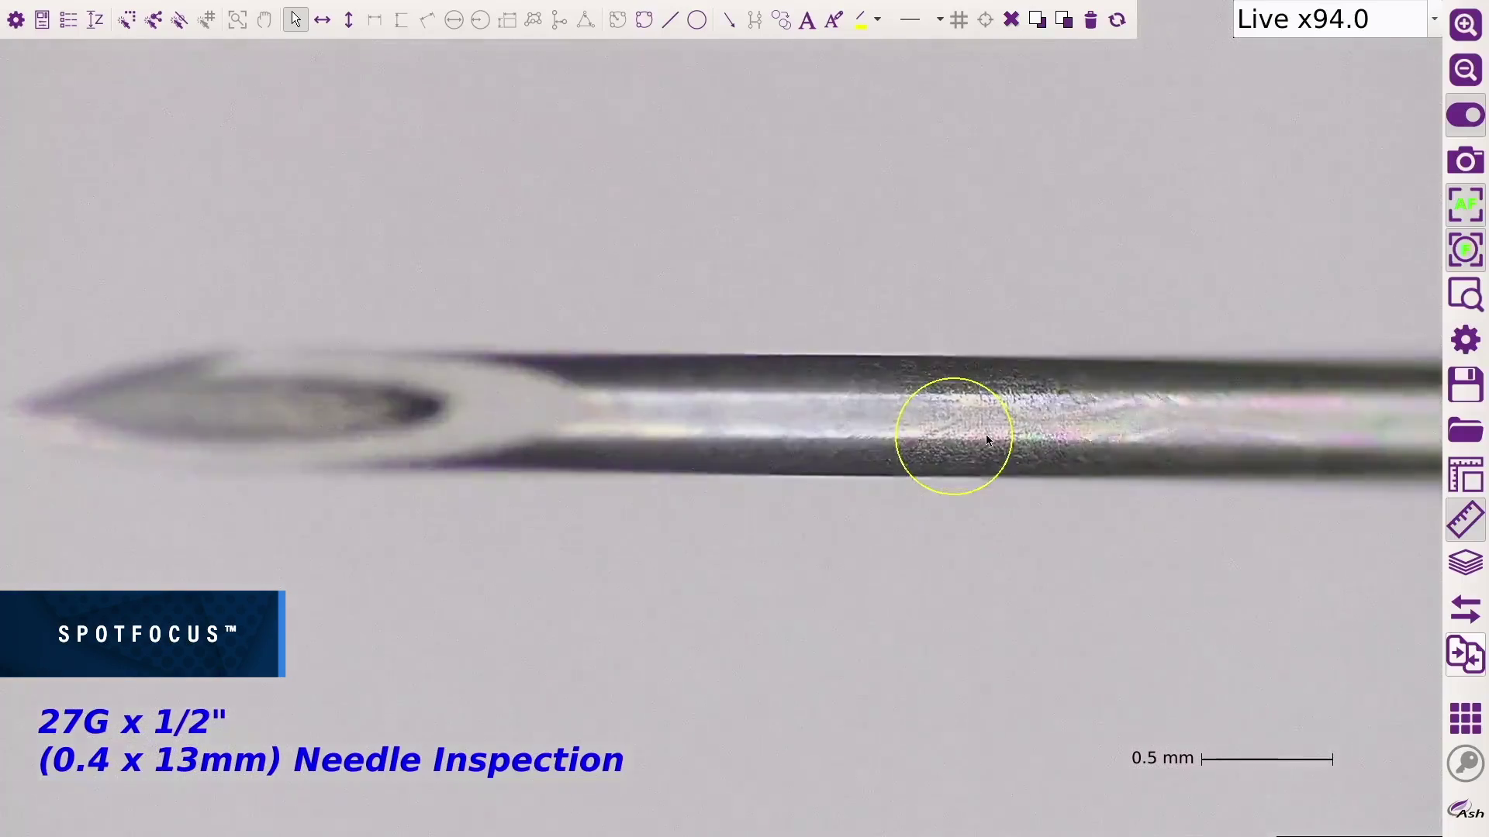
# - Spot-focus on the needle shaft
pyautogui.click(1381, 417)
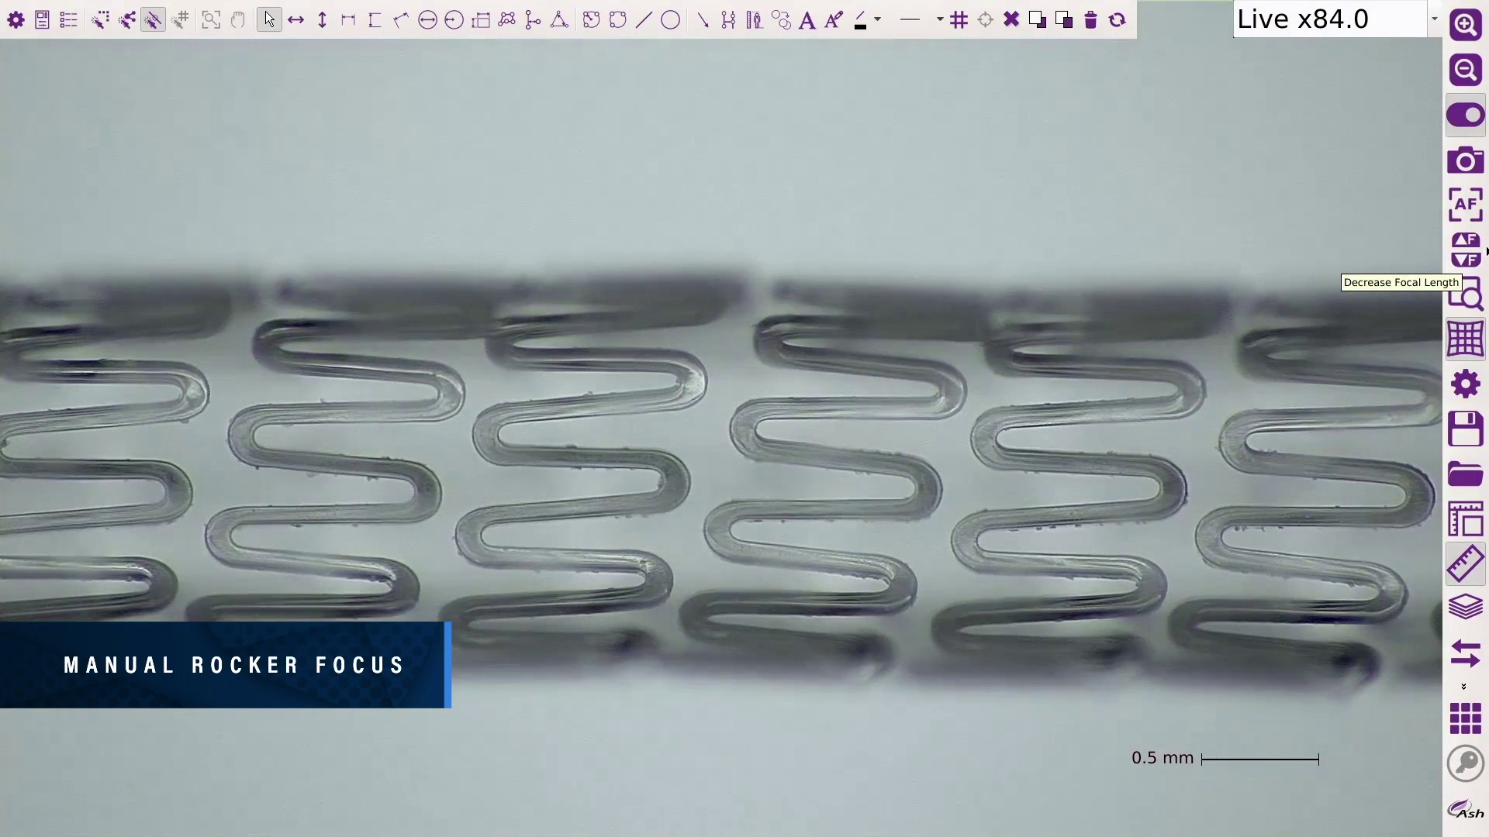
# - Rock the focal length up to sharpen the stent struts, then down to blur them
pyautogui.click(1463, 241)
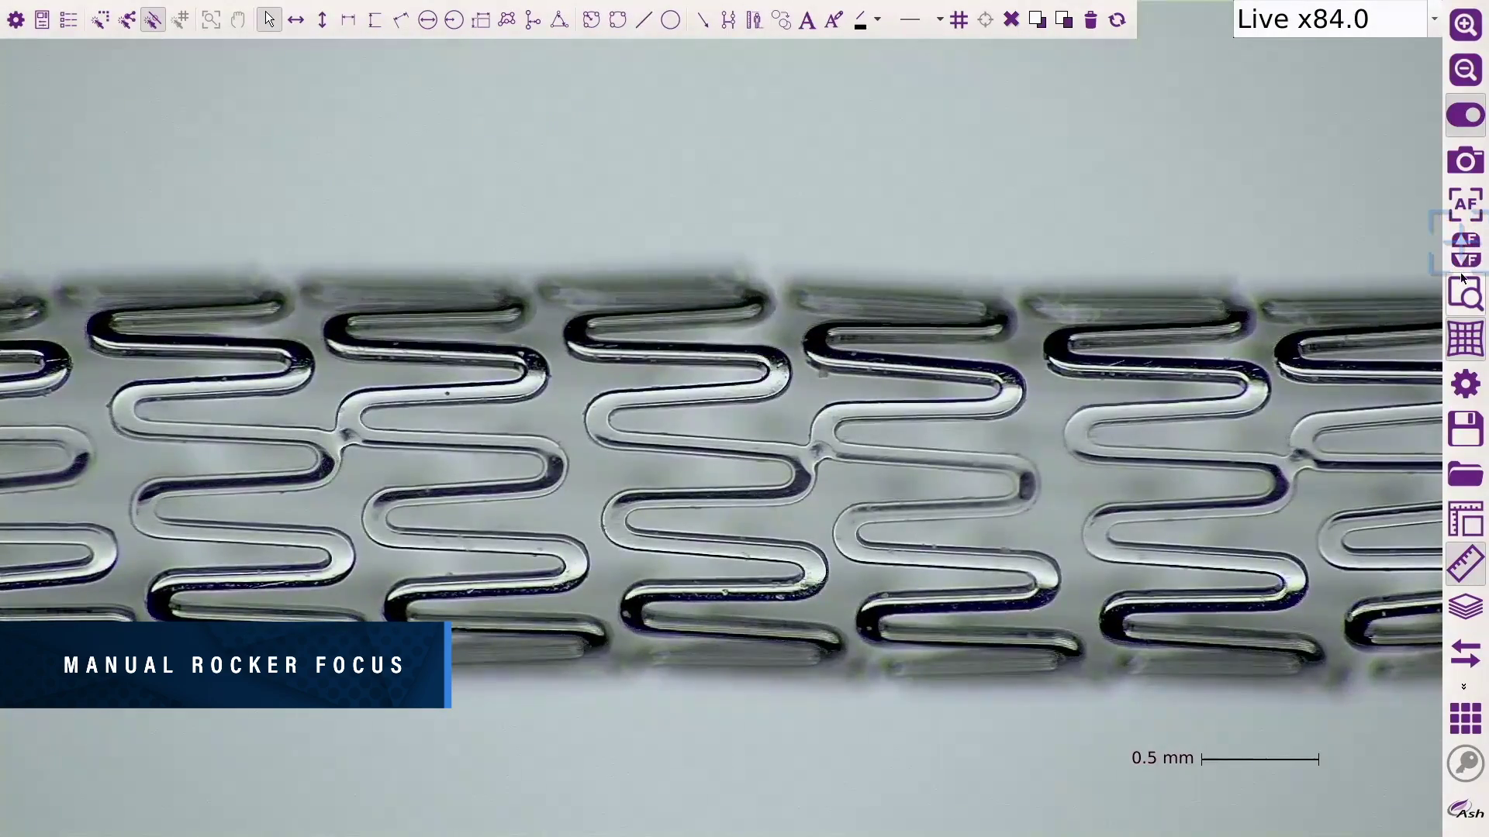
pyautogui.click(1464, 262)
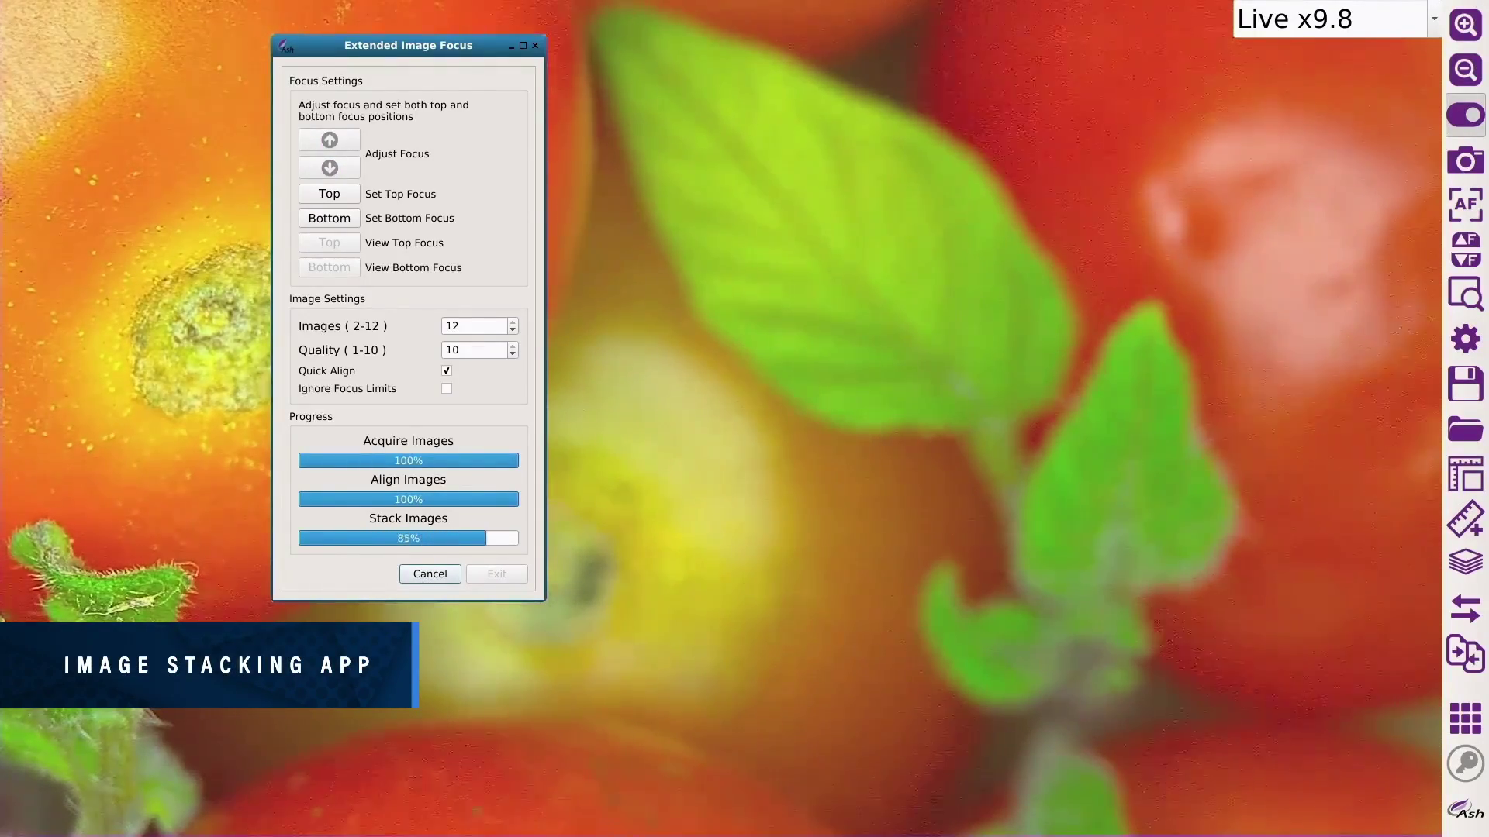
# - Switch the stacking view to static to produce the all-in-focus tomato image
pyautogui.click(1475, 122)
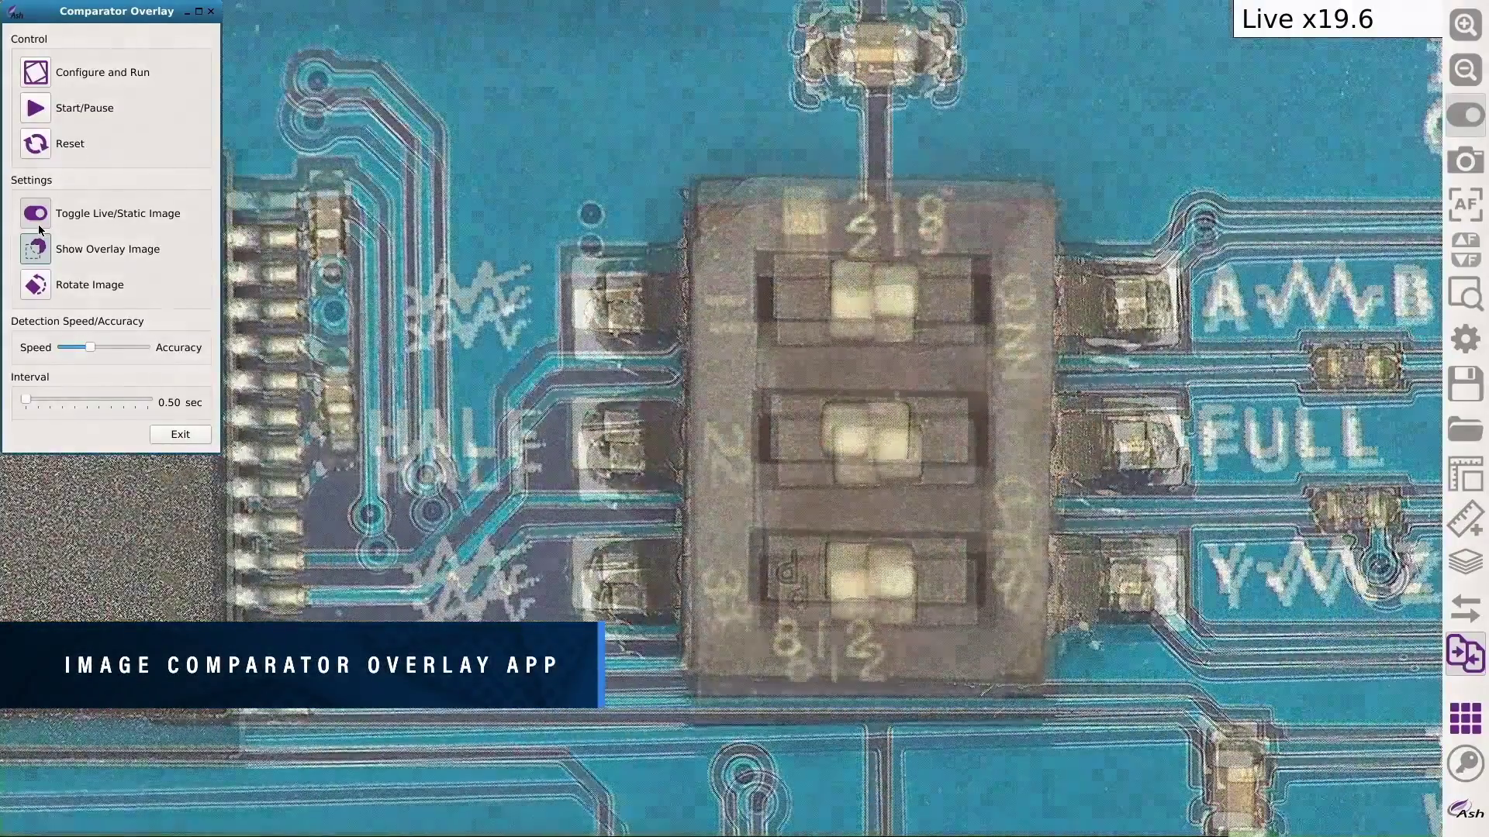
# - Auto-align the live DIP switch board to the saved image, then pause the alternation
pyautogui.click(38, 73)
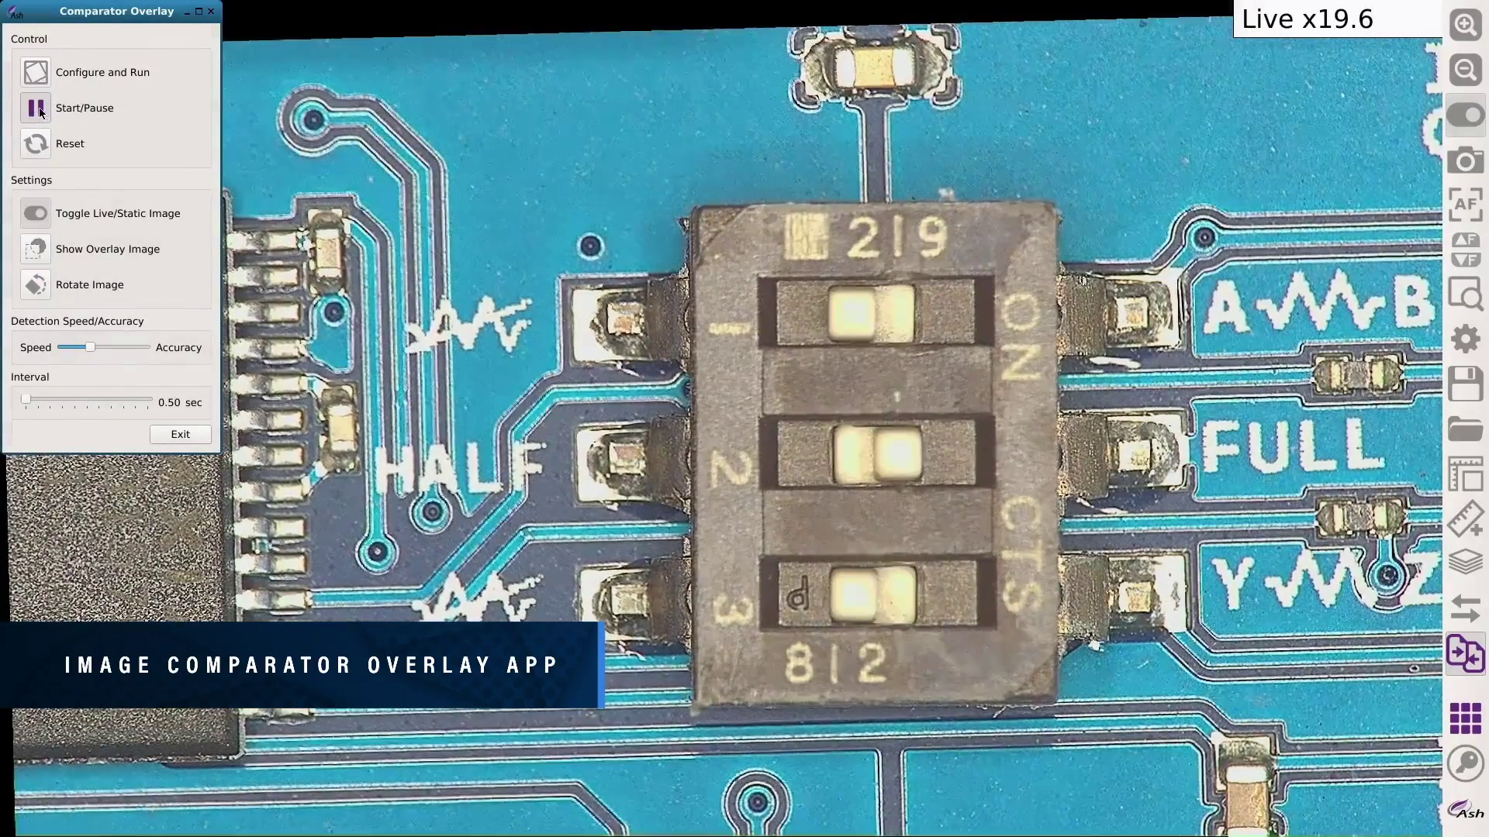
pyautogui.click(36, 108)
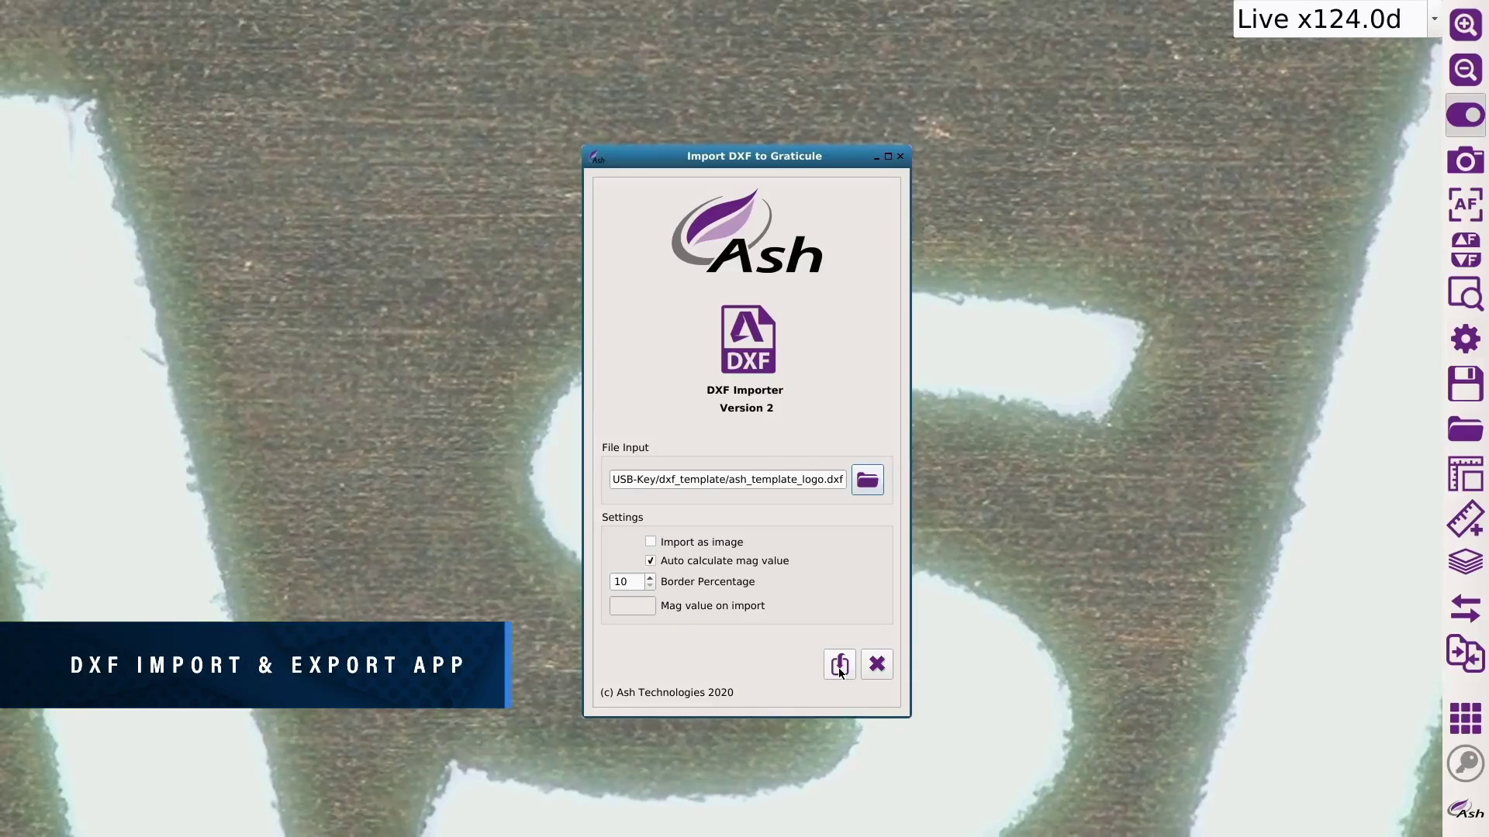
# - Import the Ash logo DXF as a graticule overlay and dismiss the confirmation
pyautogui.click(840, 668)
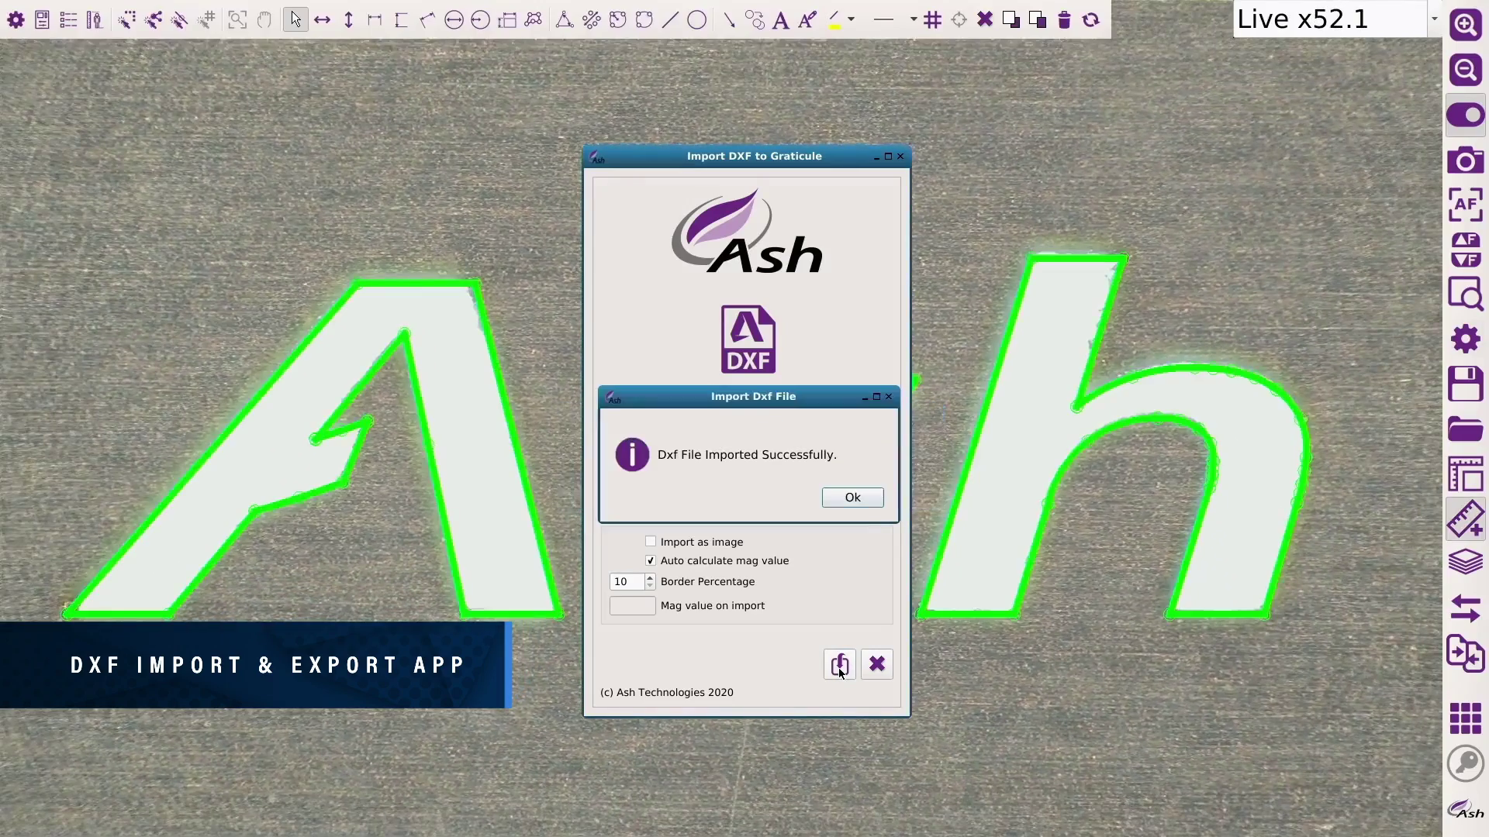
pyautogui.press('Return')
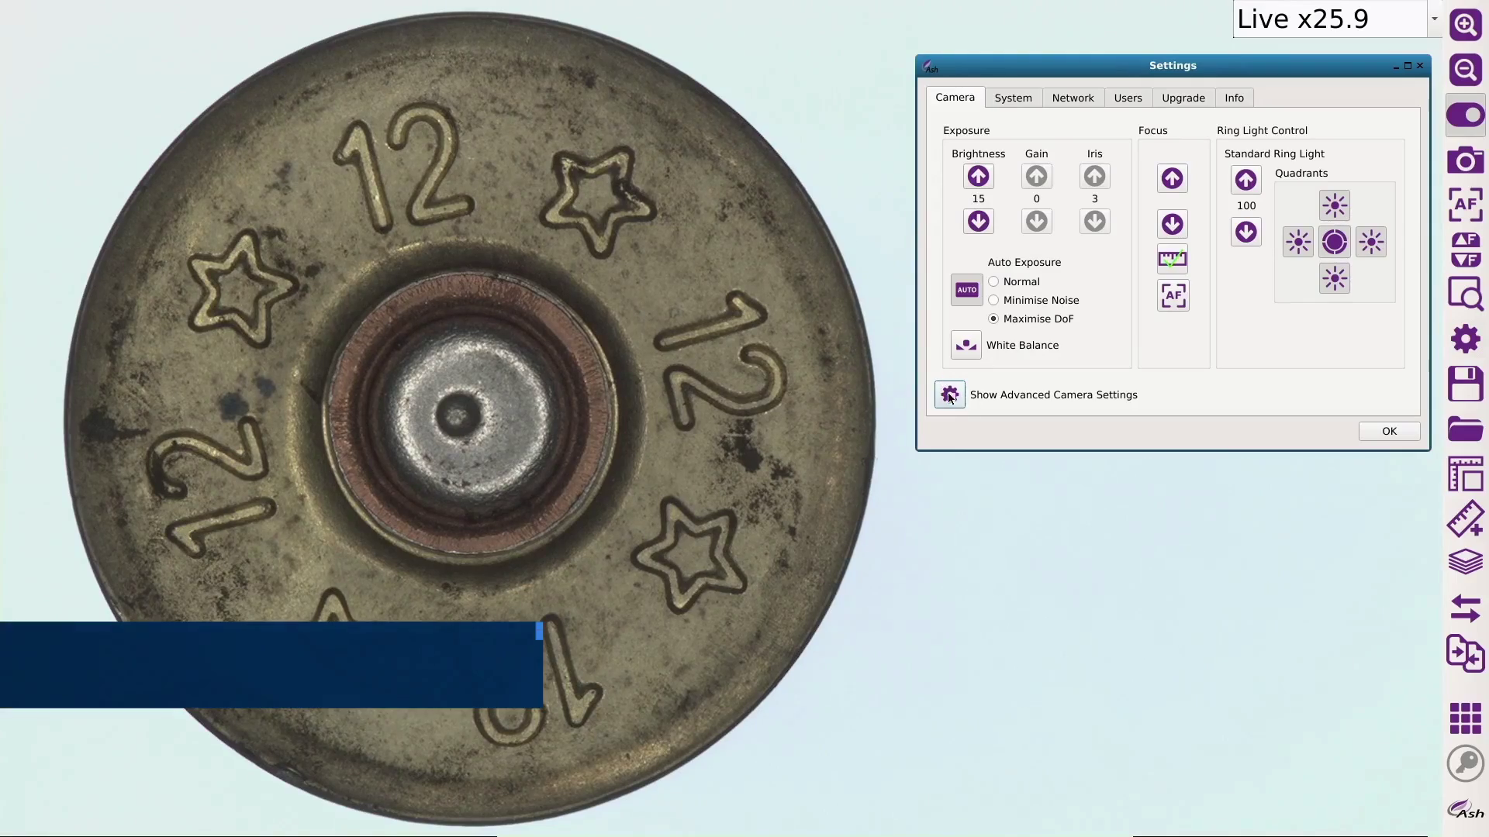
# - Reveal the advanced camera settings and set sharpness to 15 and contrast to 21
pyautogui.click(950, 395)
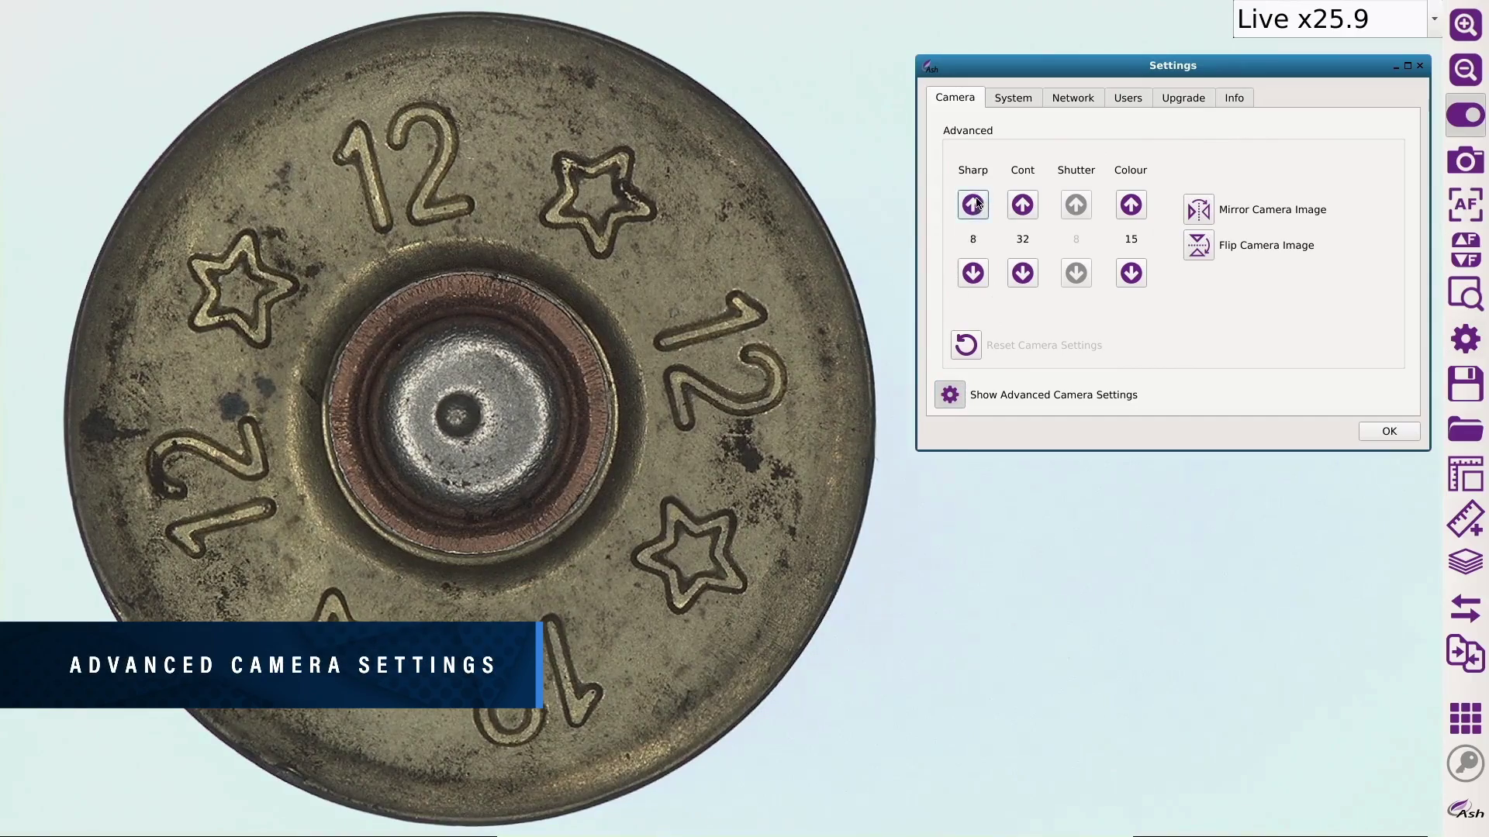
pyautogui.click(1015, 276)
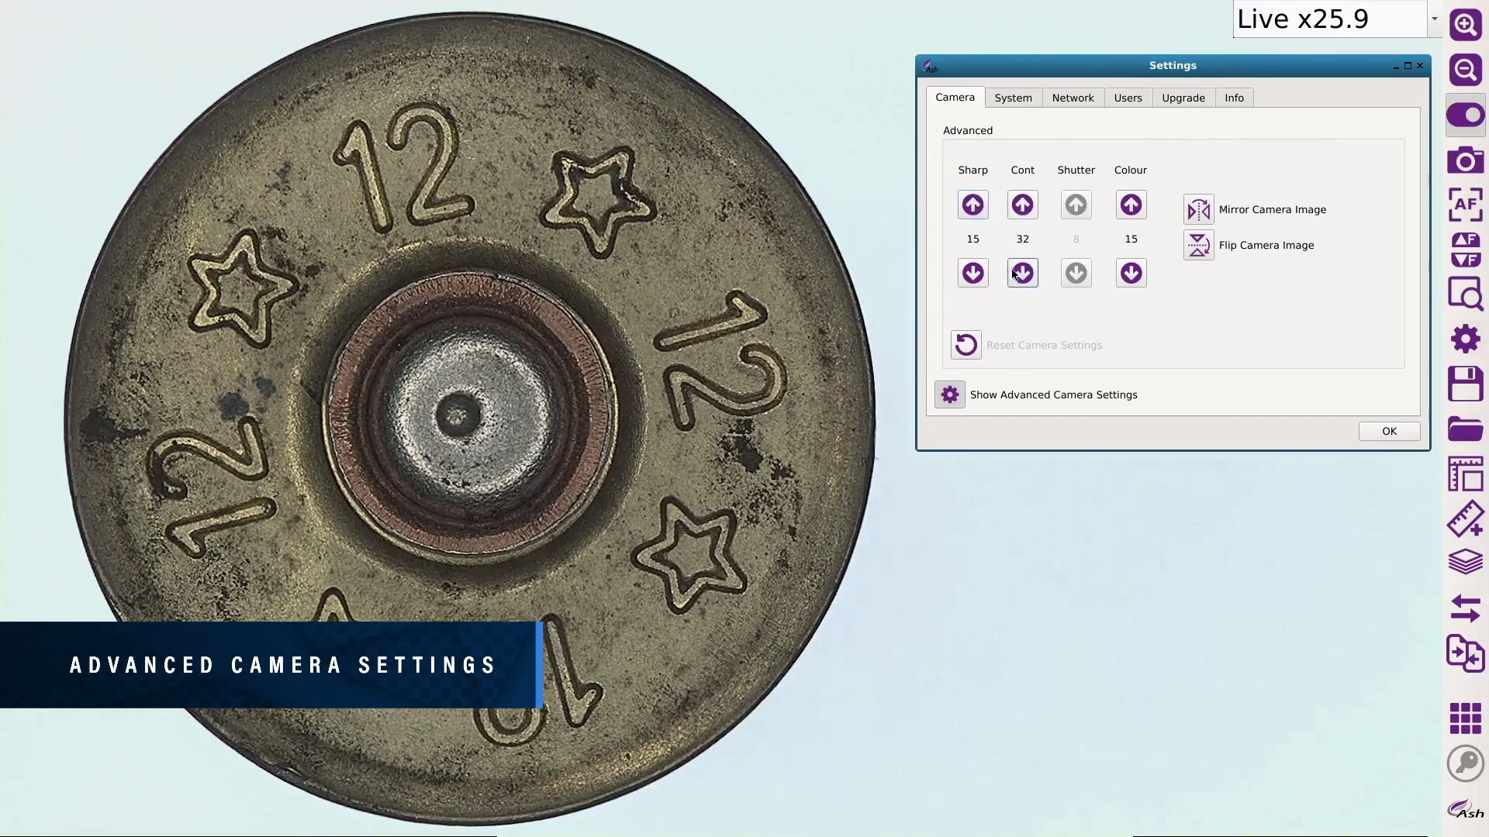
pyautogui.click(1021, 275)
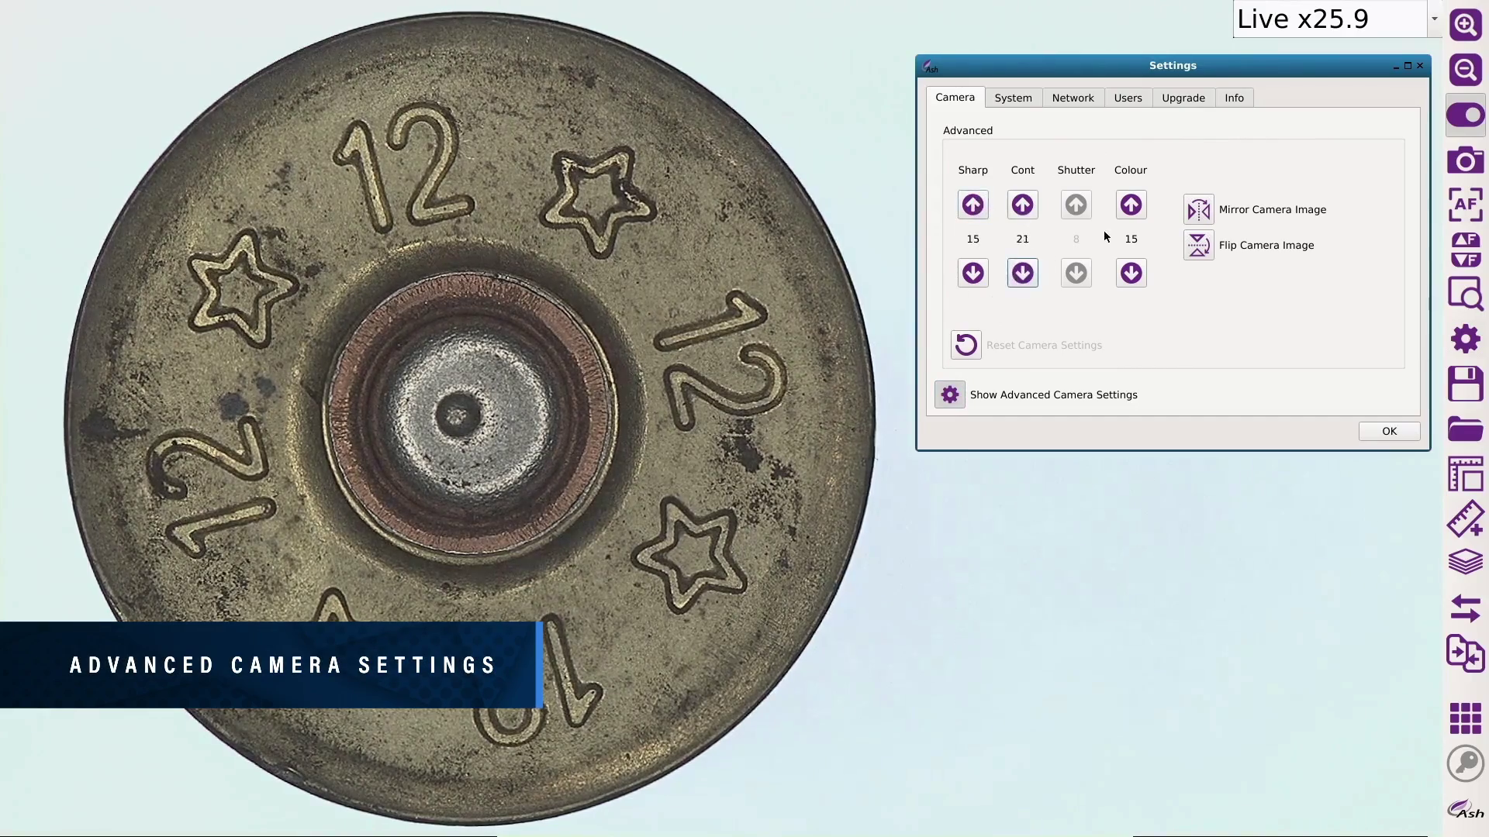